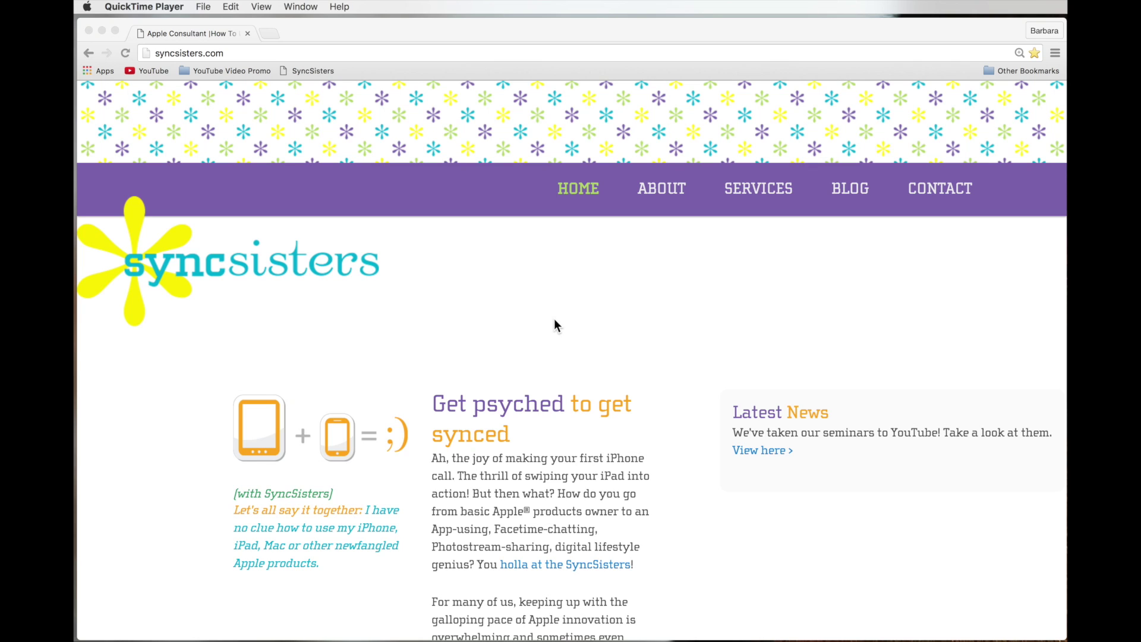
- Load Google Hangouts at hangouts.google.com in the current Chrome tab
left_click(238, 53)
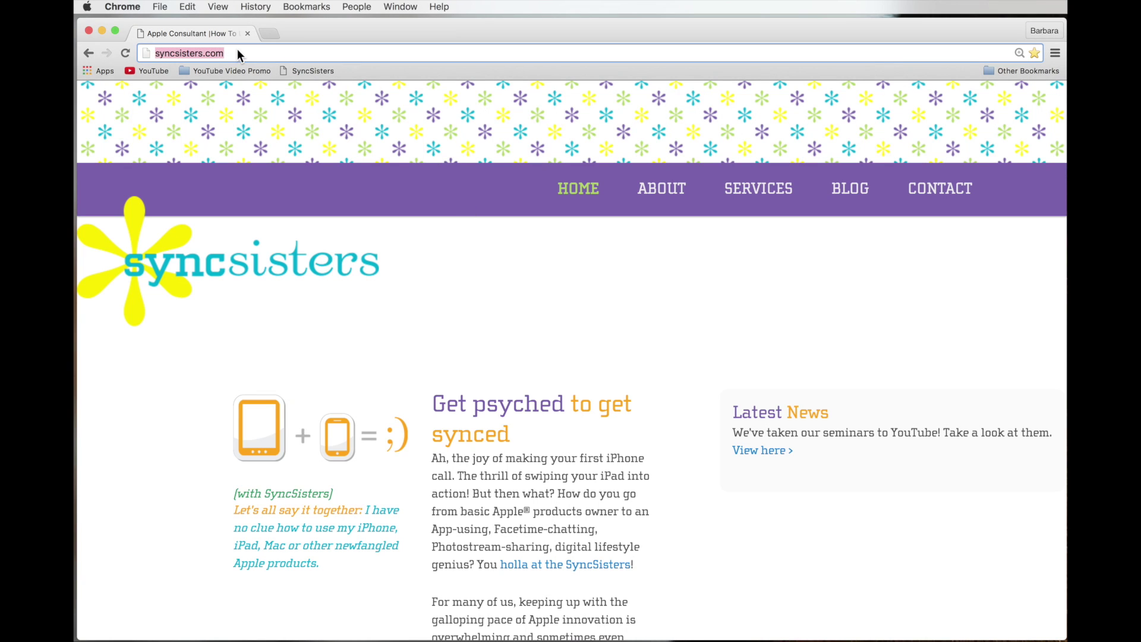
type("hangouts")
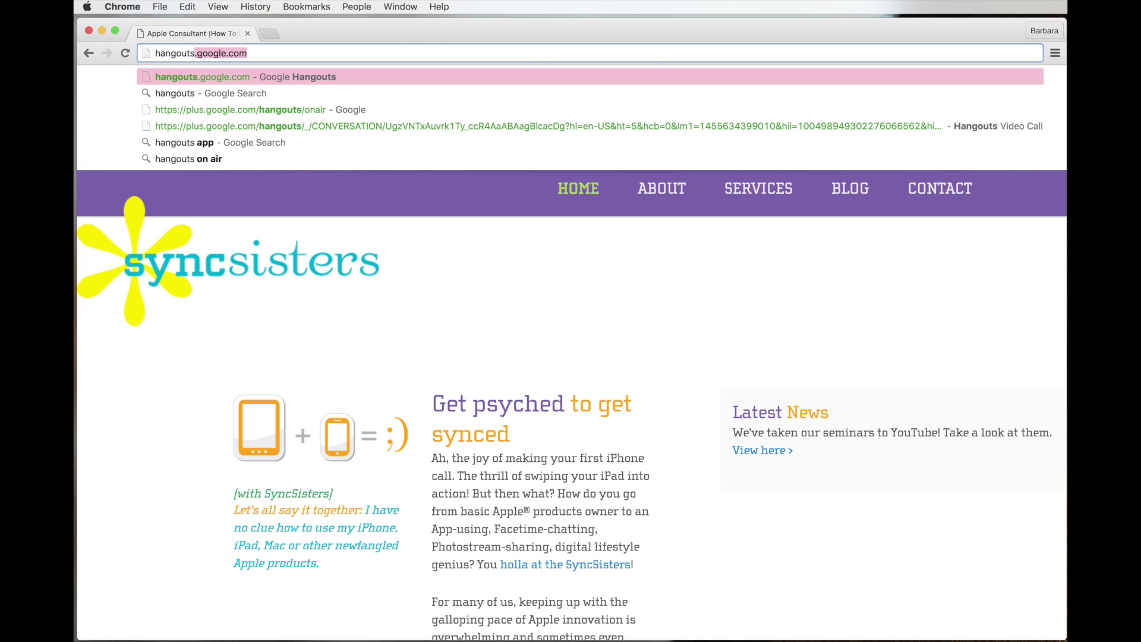
key("Return")
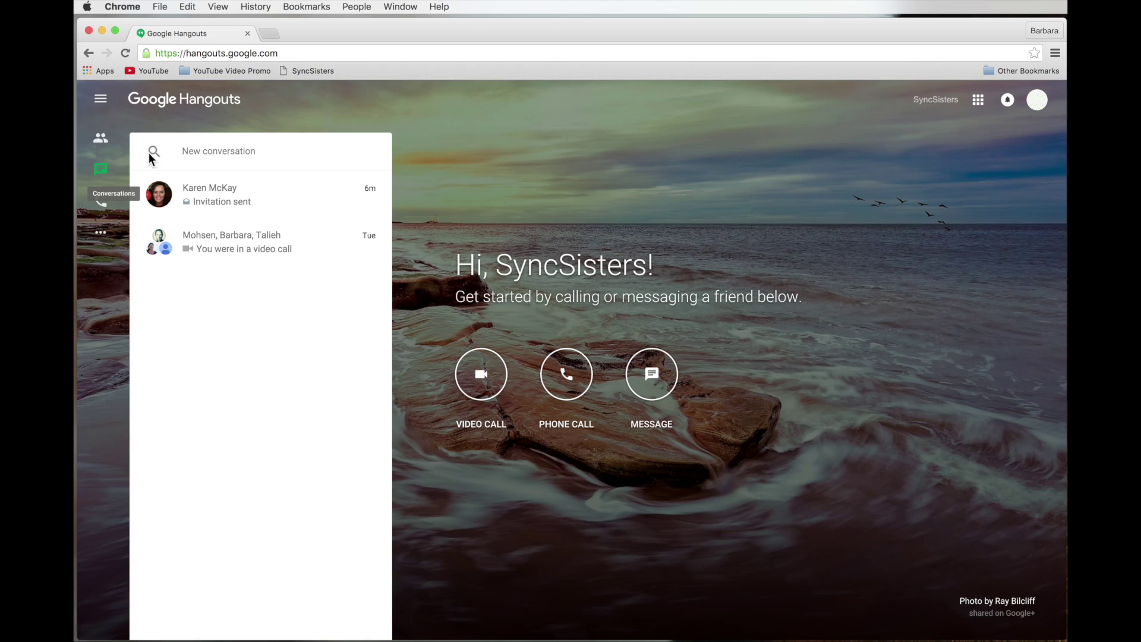
- Search for the contact by name and send her an invitation to chat on Hangouts
left_click(200, 153)
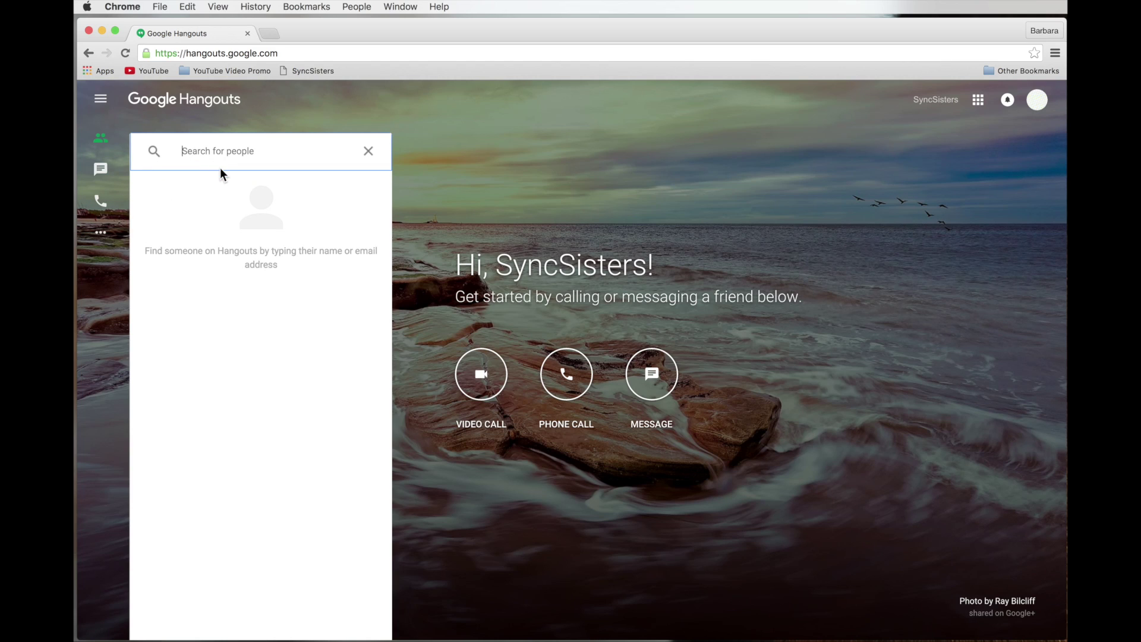
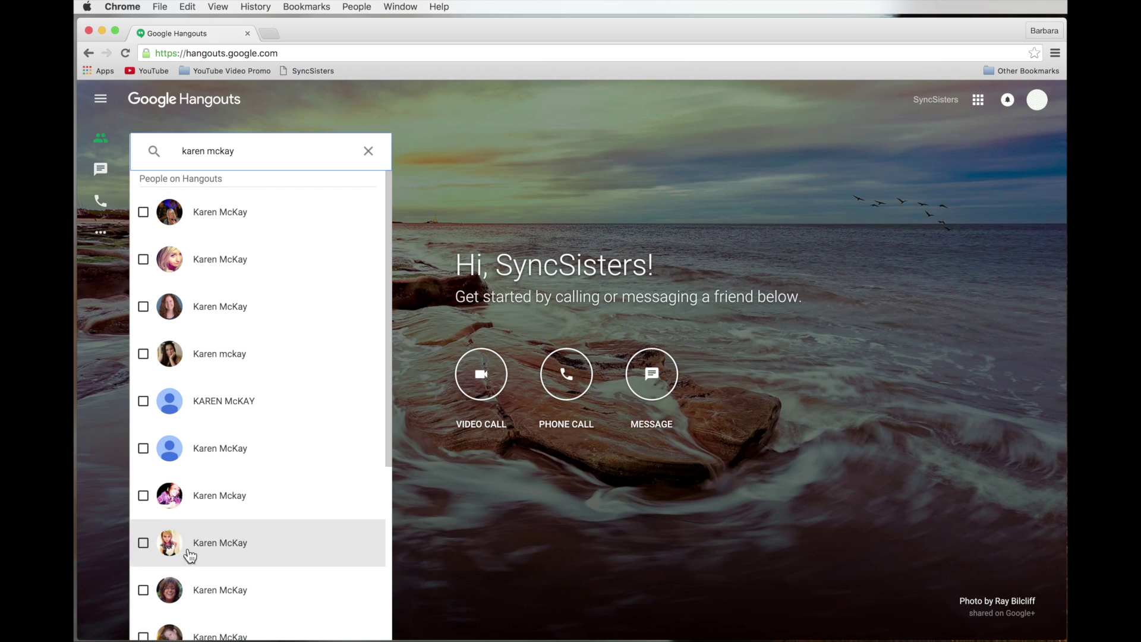
scroll(255, 579, "down", 5)
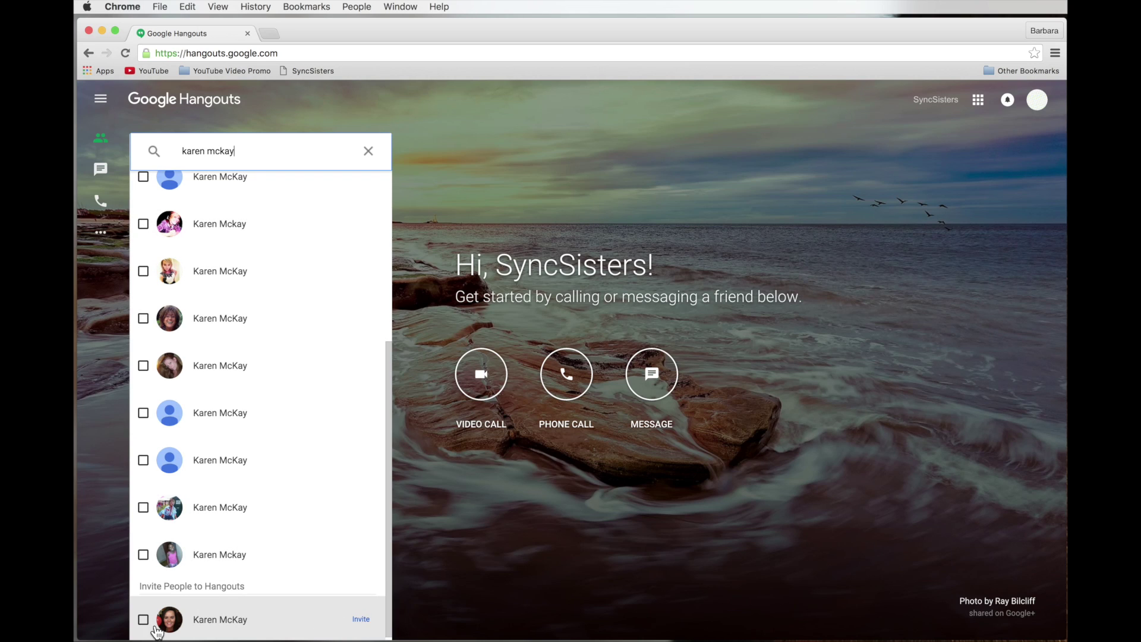
left_click(361, 621)
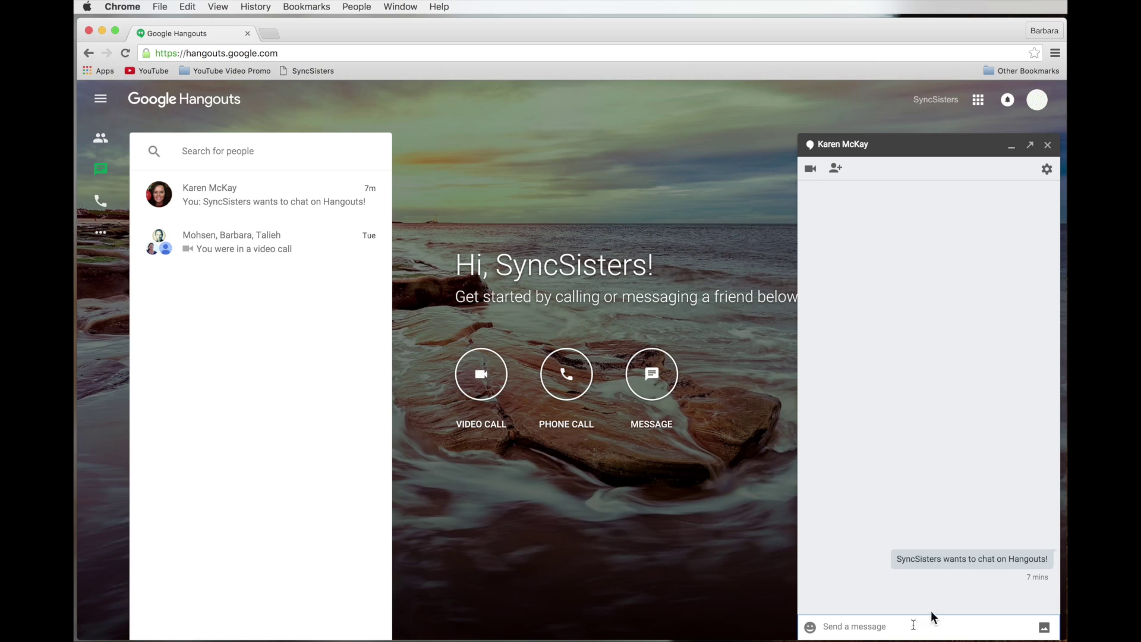
- Send a greeting addressed to the contact, followed by 'How are you today?'
type("Hi Karen")
key("Return")
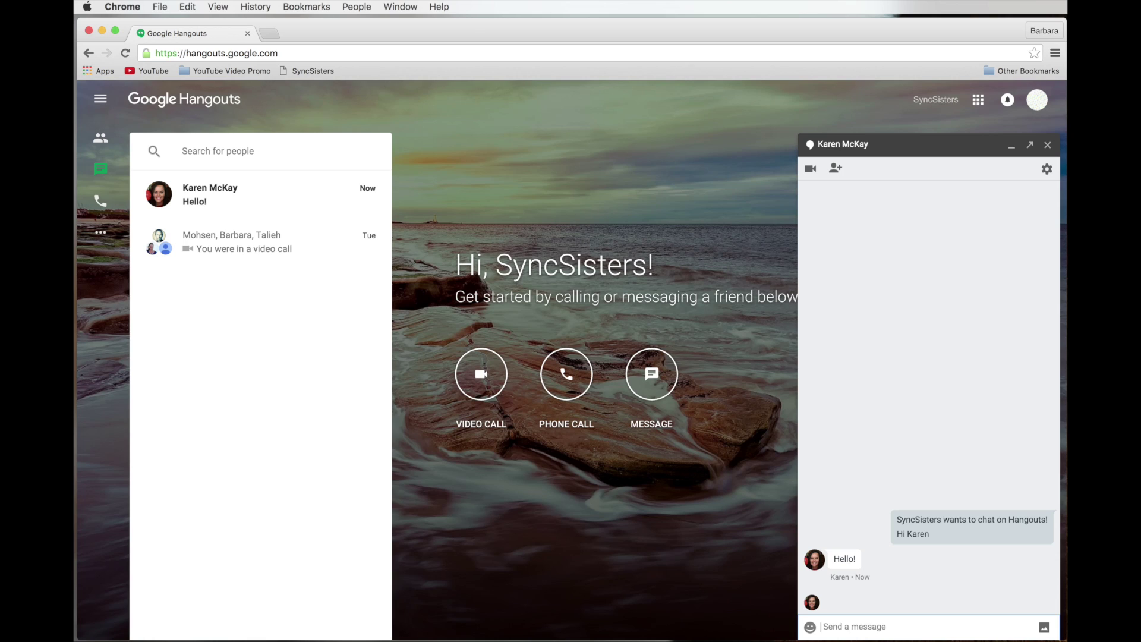
type("How are you today")
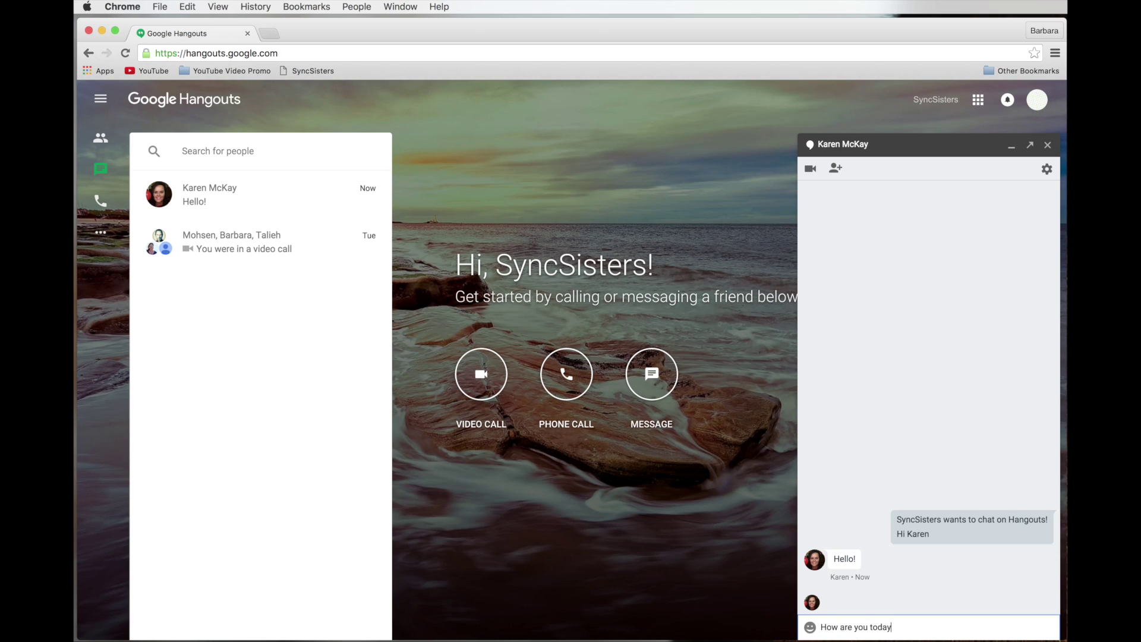
type("?")
key("Return")
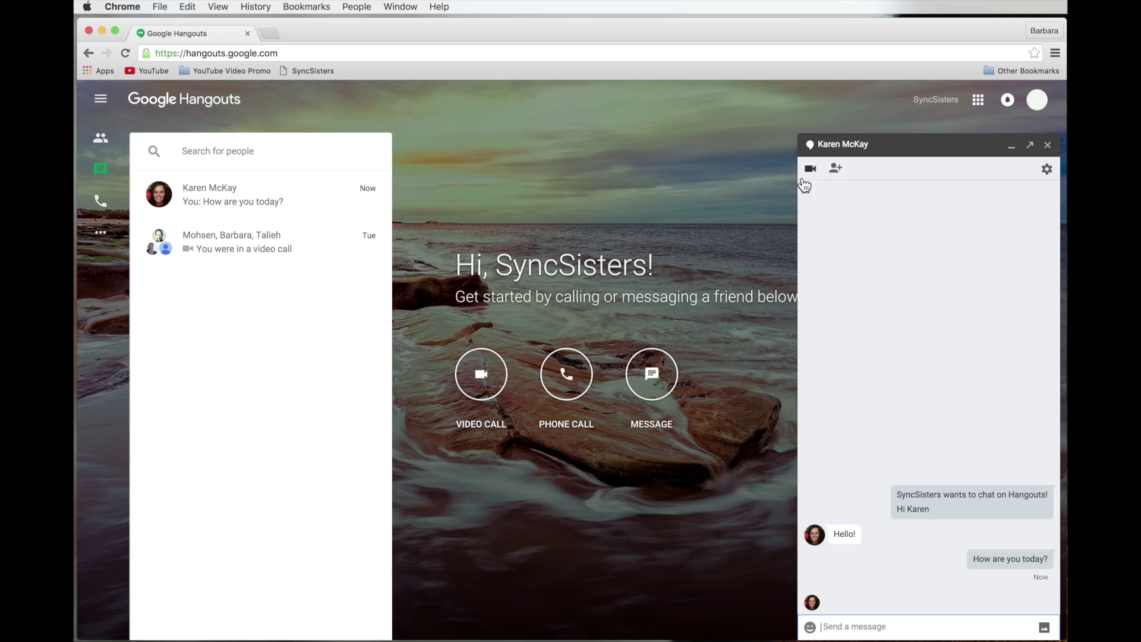
left_click(835, 172)
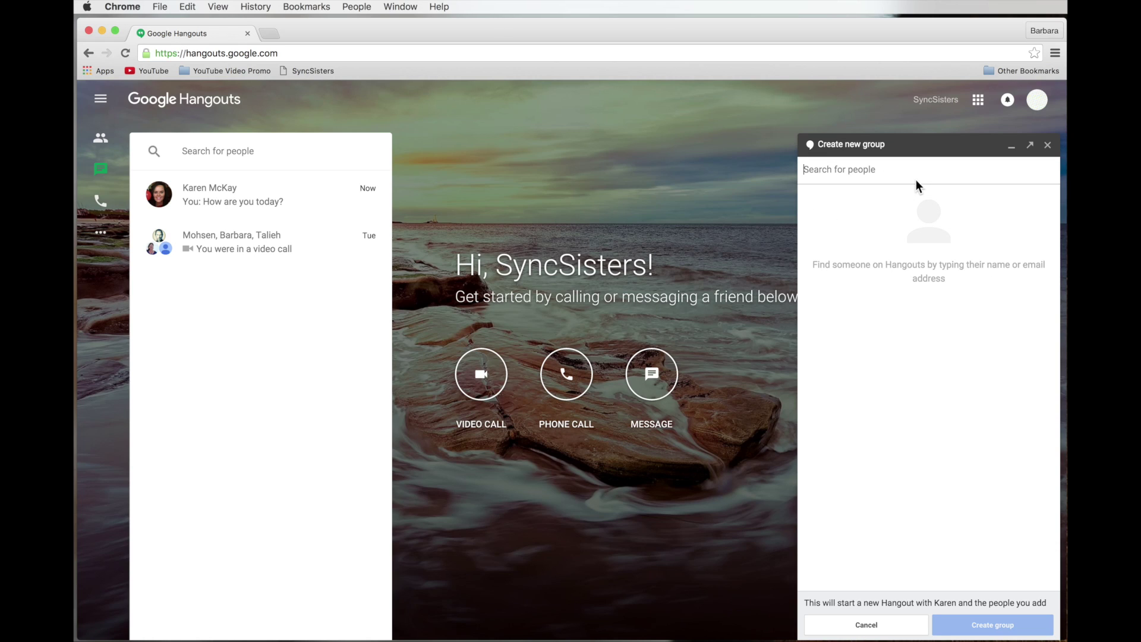
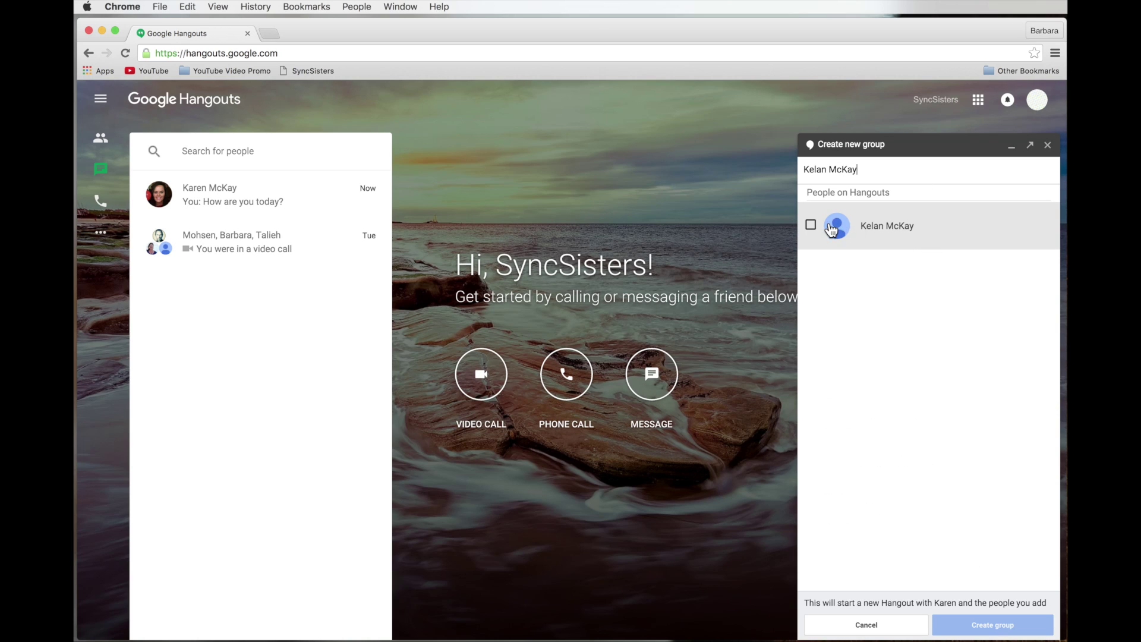
left_click(847, 227)
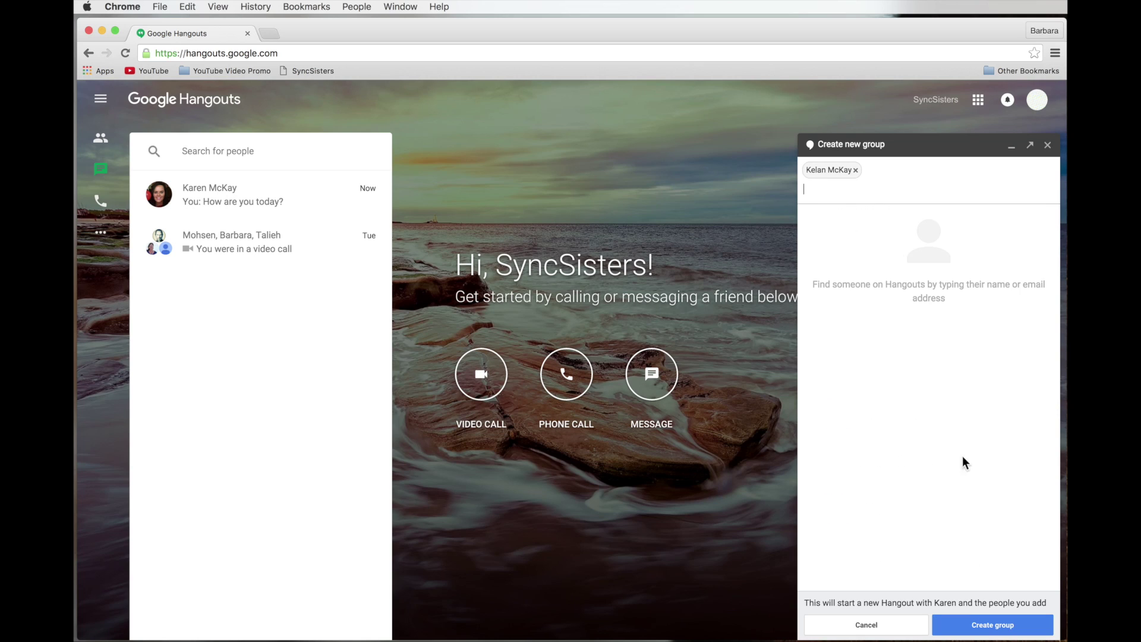
left_click(987, 624)
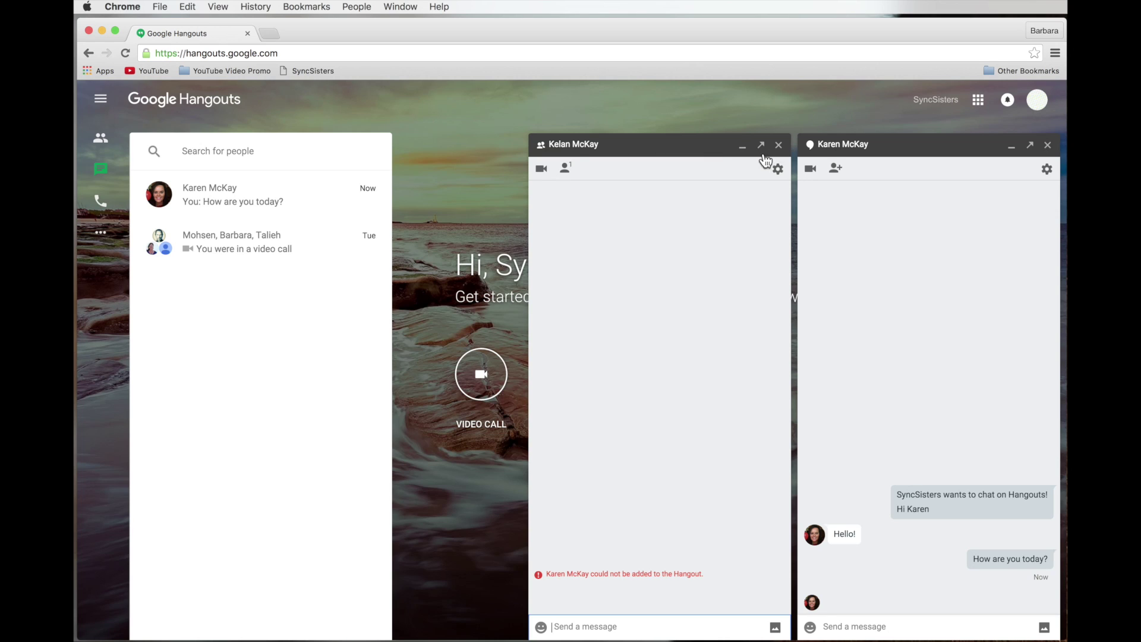
left_click(779, 146)
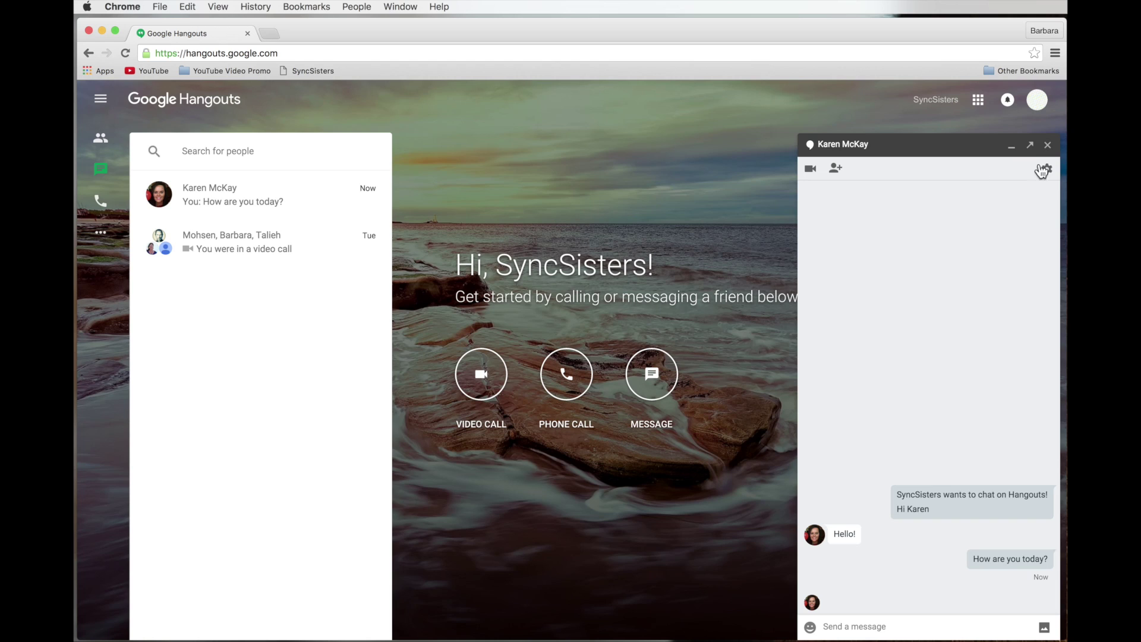
- Send the 'call me!' sticker from the word sticker pack
left_click(811, 628)
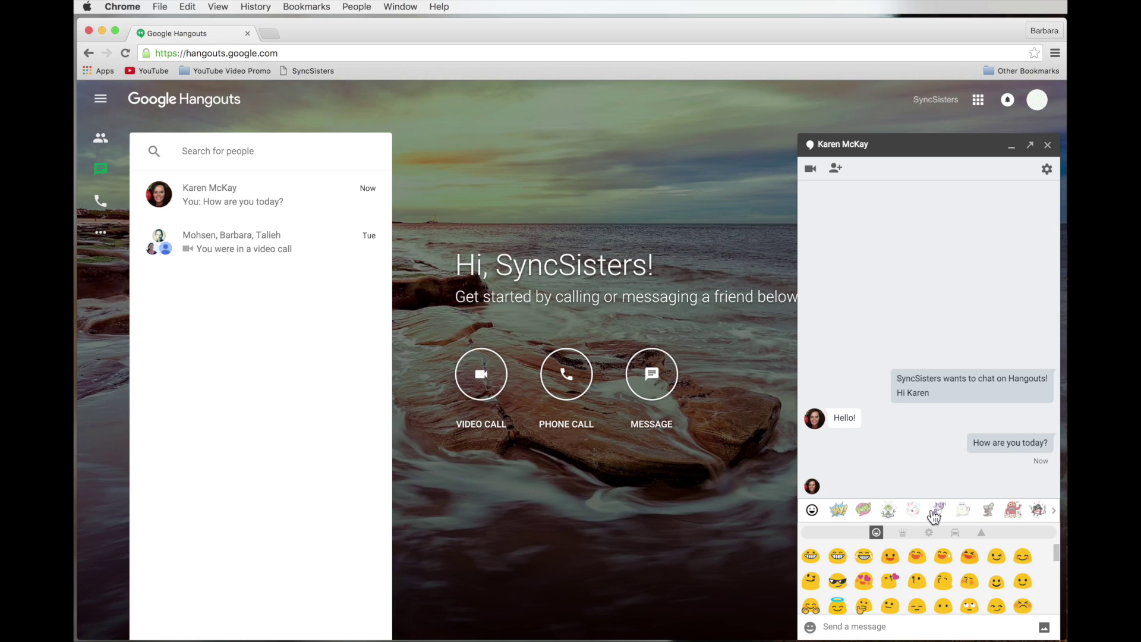
left_click(863, 512)
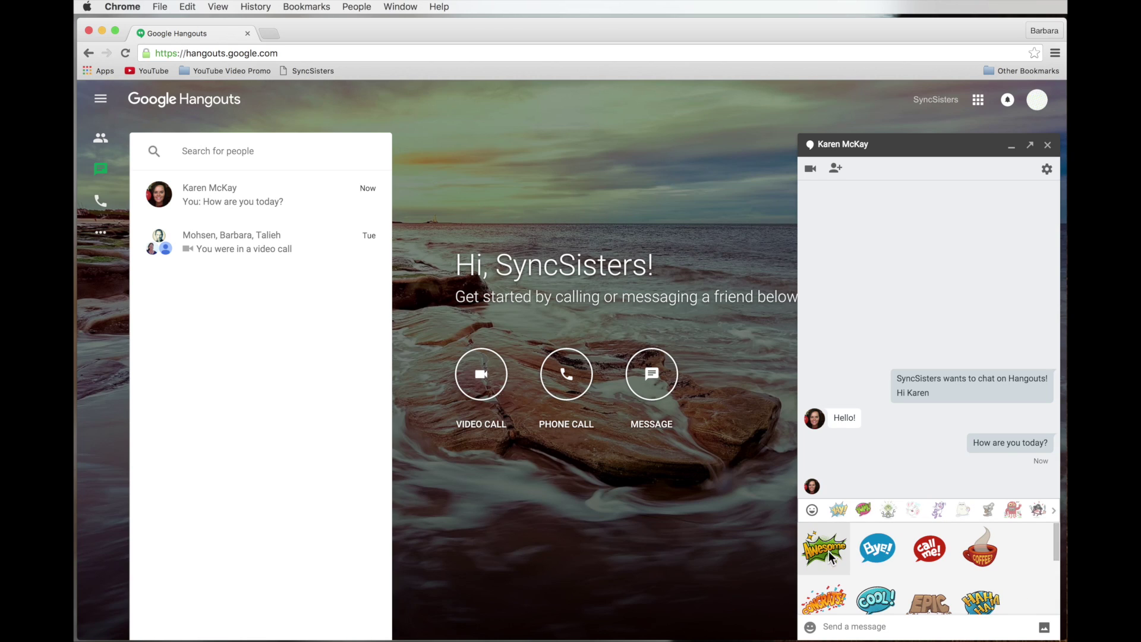
left_click(949, 553)
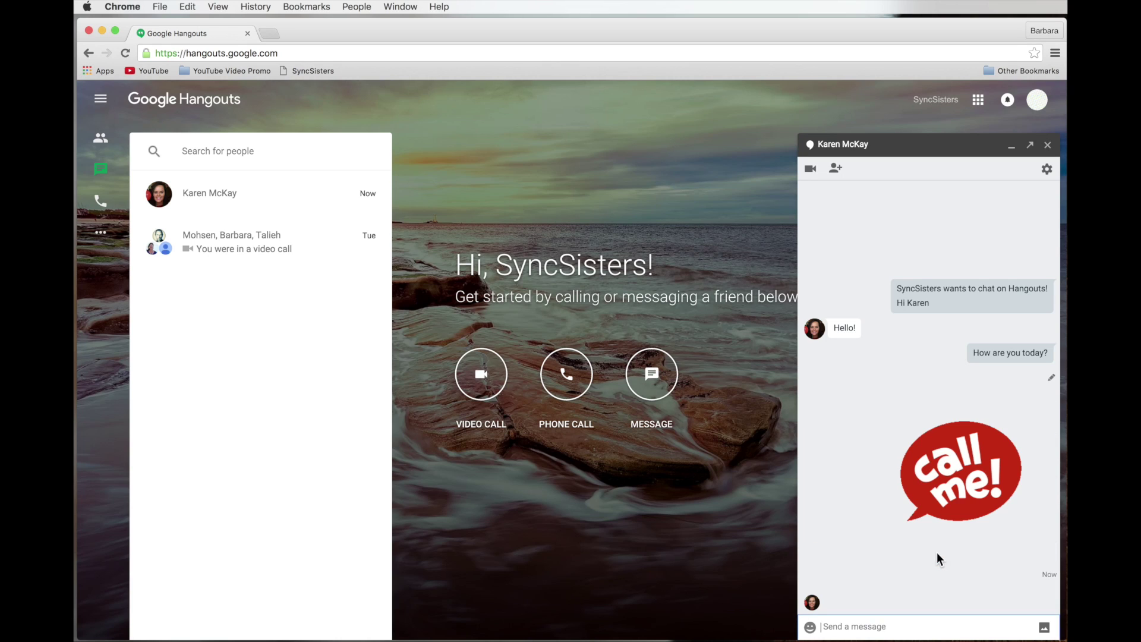
- Browse the objects and symbols emoji categories, then bring up the photo attachment window
left_click(812, 629)
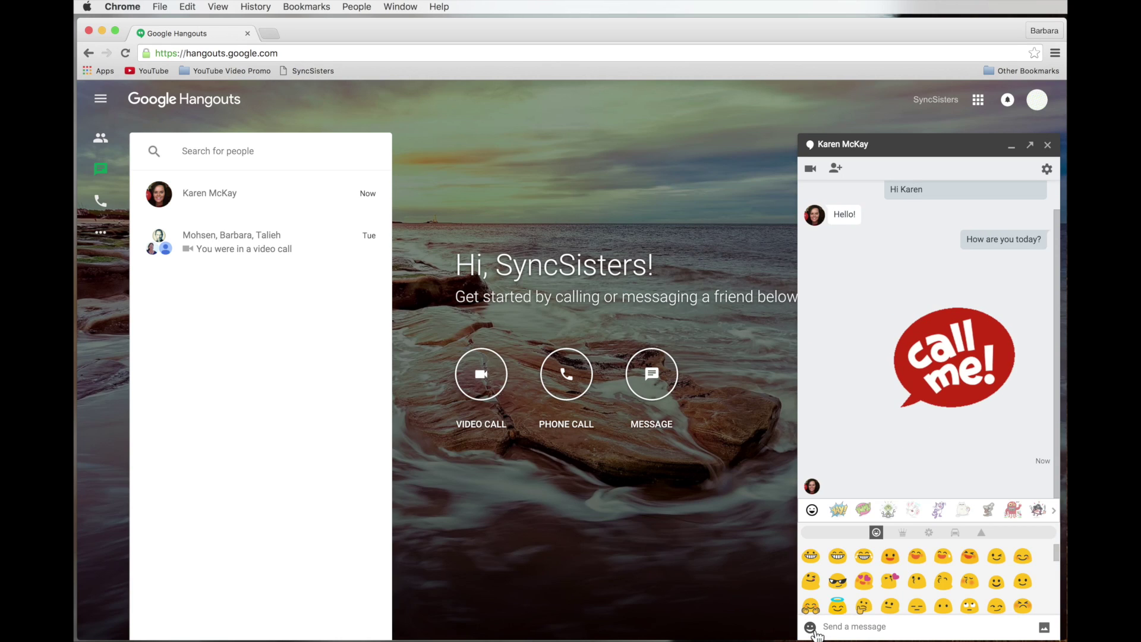
left_click(902, 532)
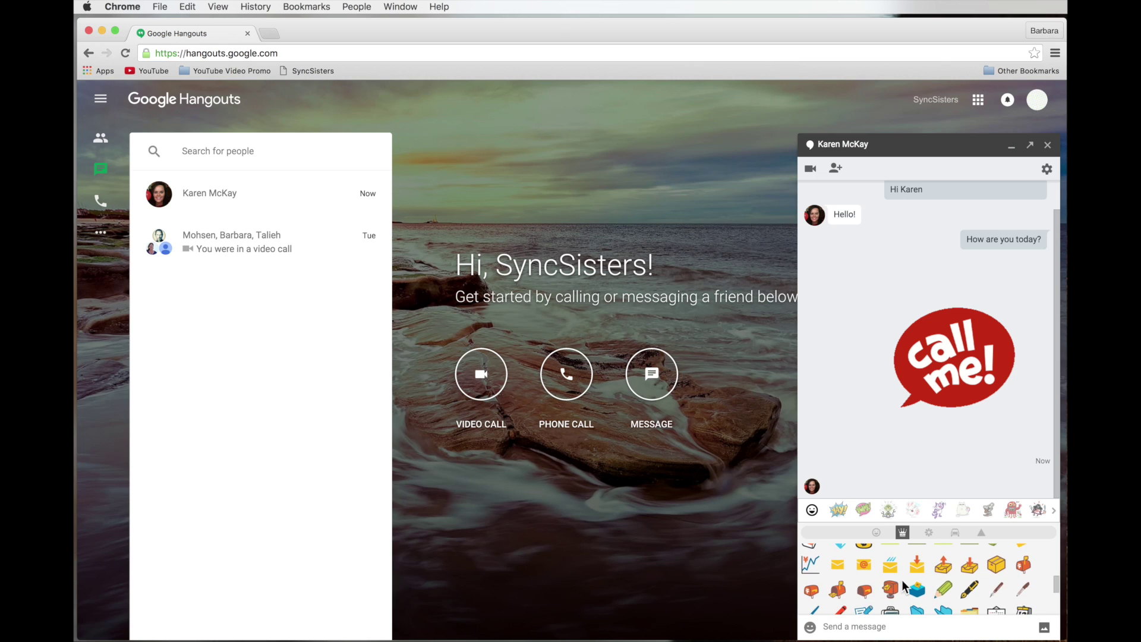
scroll(901, 580, "down", 5)
left_click(980, 532)
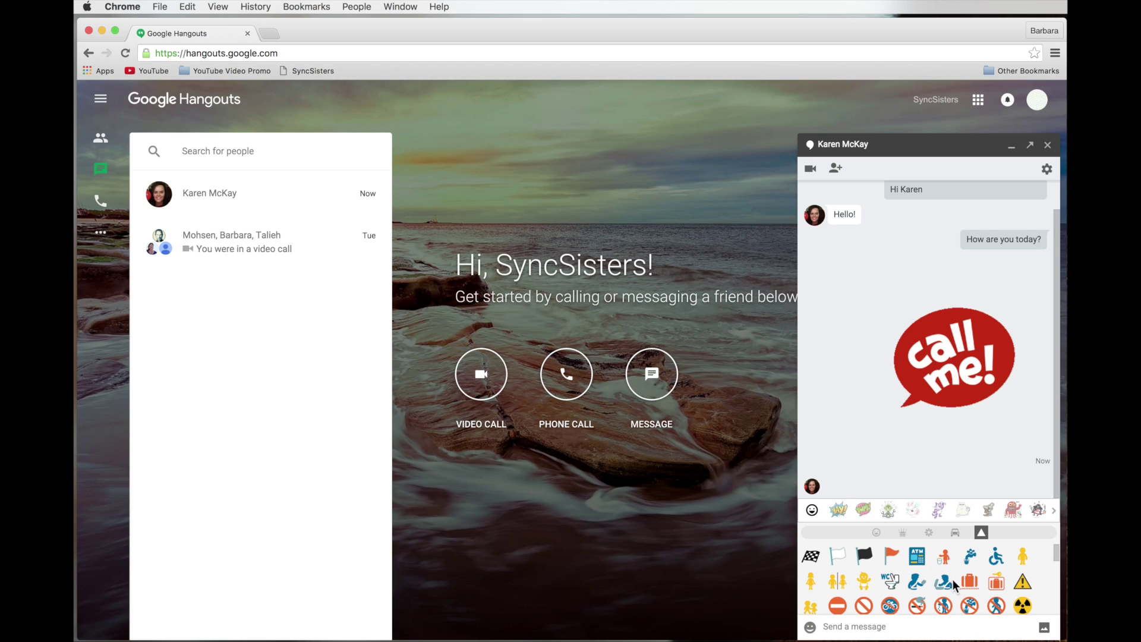
left_click(921, 627)
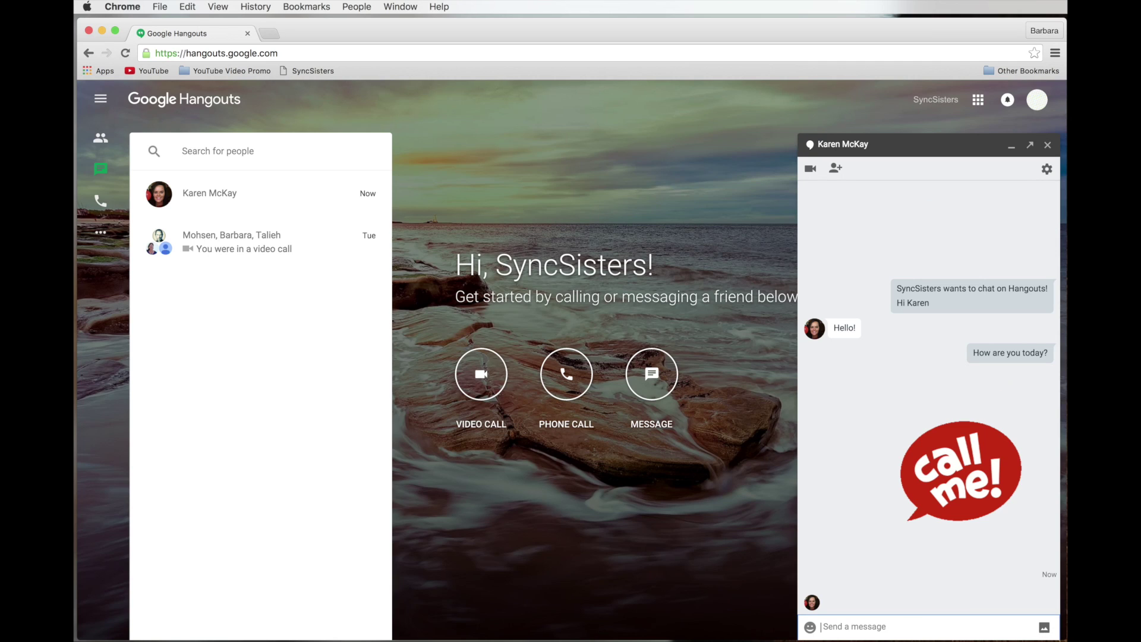
left_click(1044, 628)
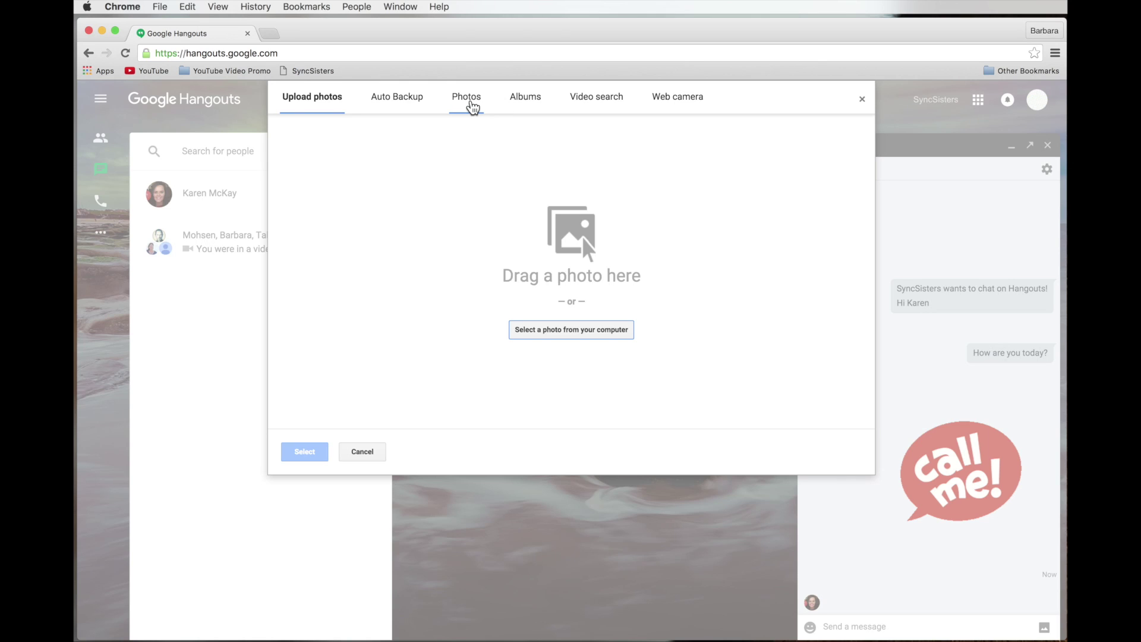
- Send the second photo in the second row of account photos, then open a blank doodle canvas
left_click(473, 105)
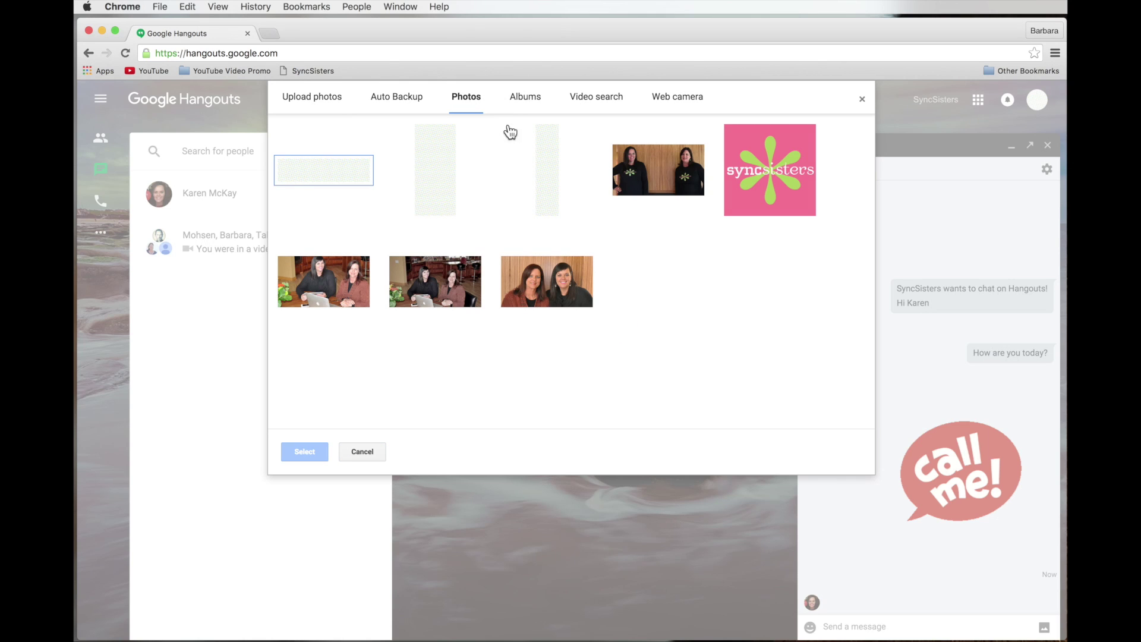
left_click(425, 278)
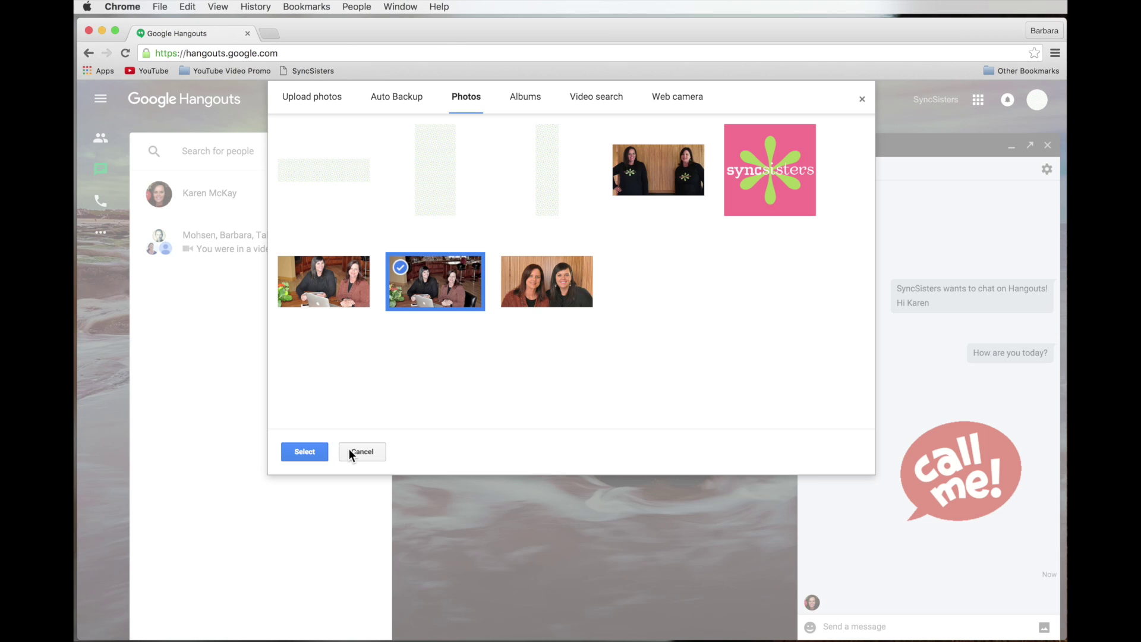
left_click(300, 453)
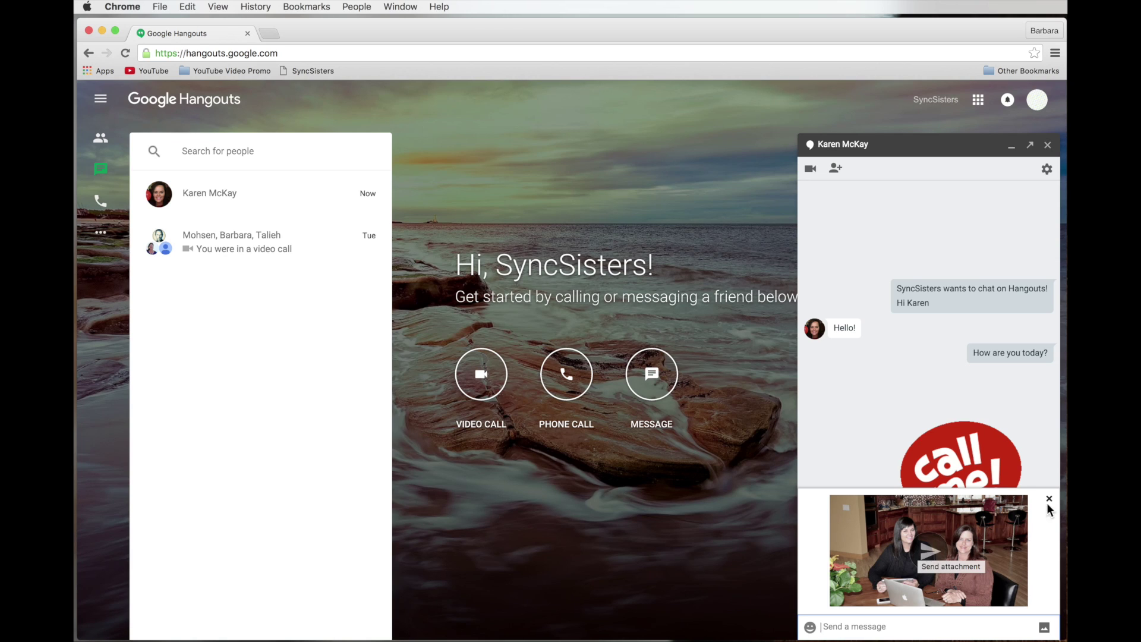
left_click(930, 552)
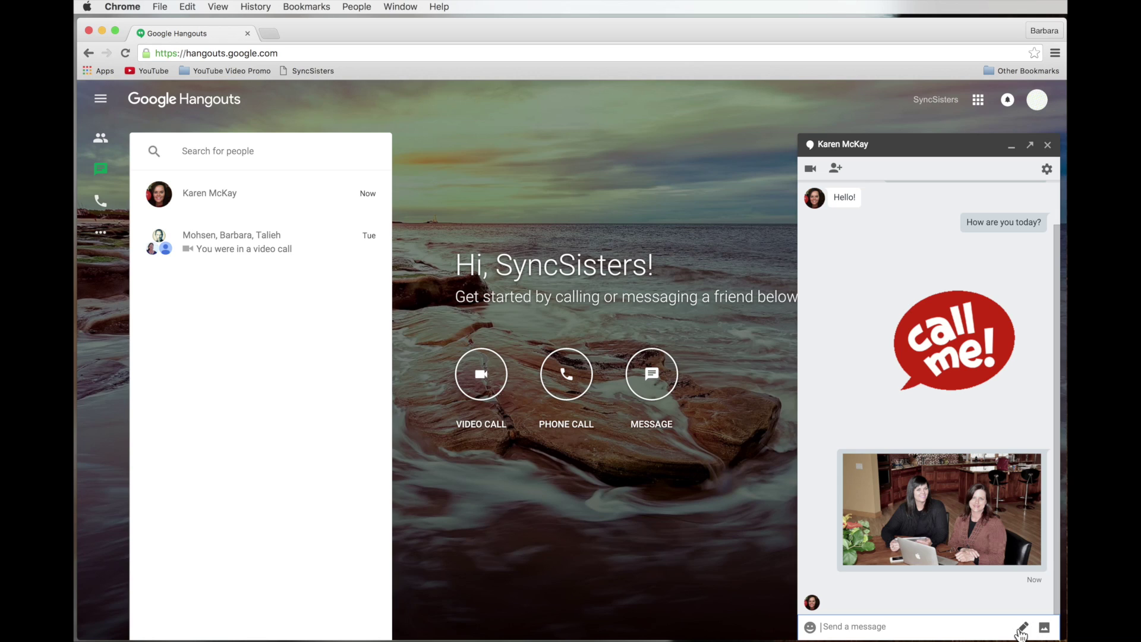
mouse_move(1024, 638)
left_click(1024, 629)
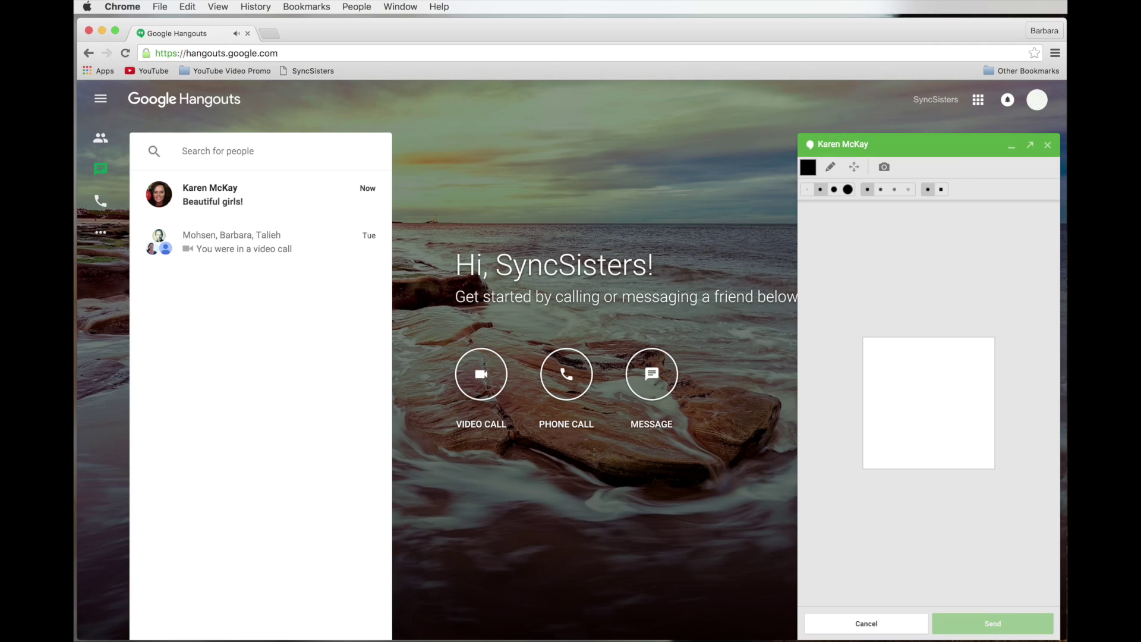
- Minimize the chat, pop it out into its own window, and move it to the right
left_click(920, 146)
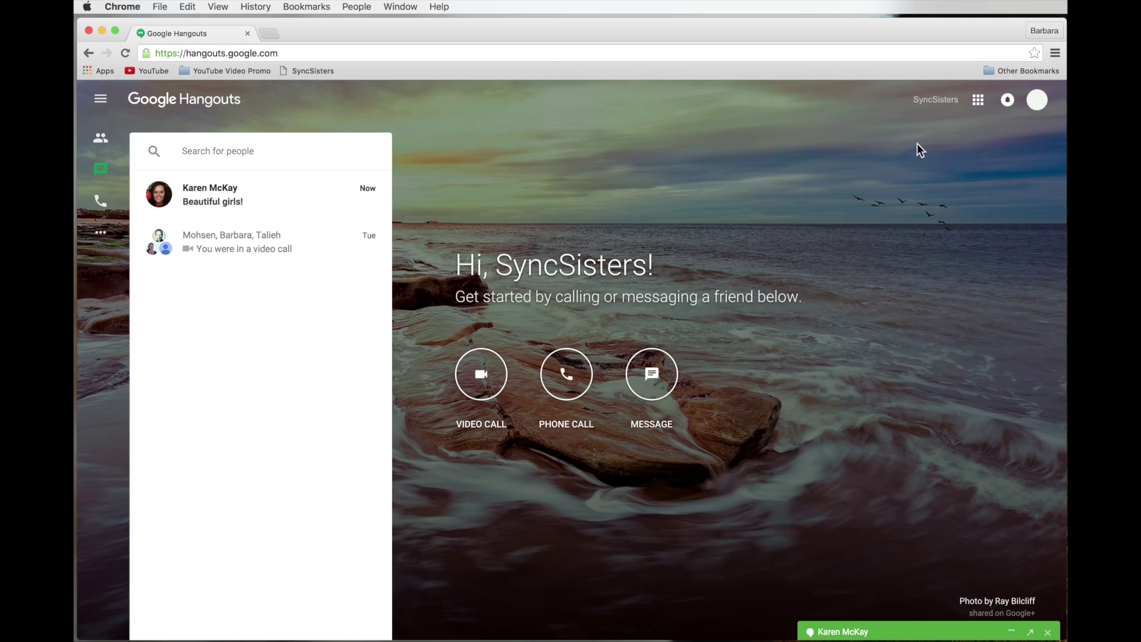
left_click(1031, 634)
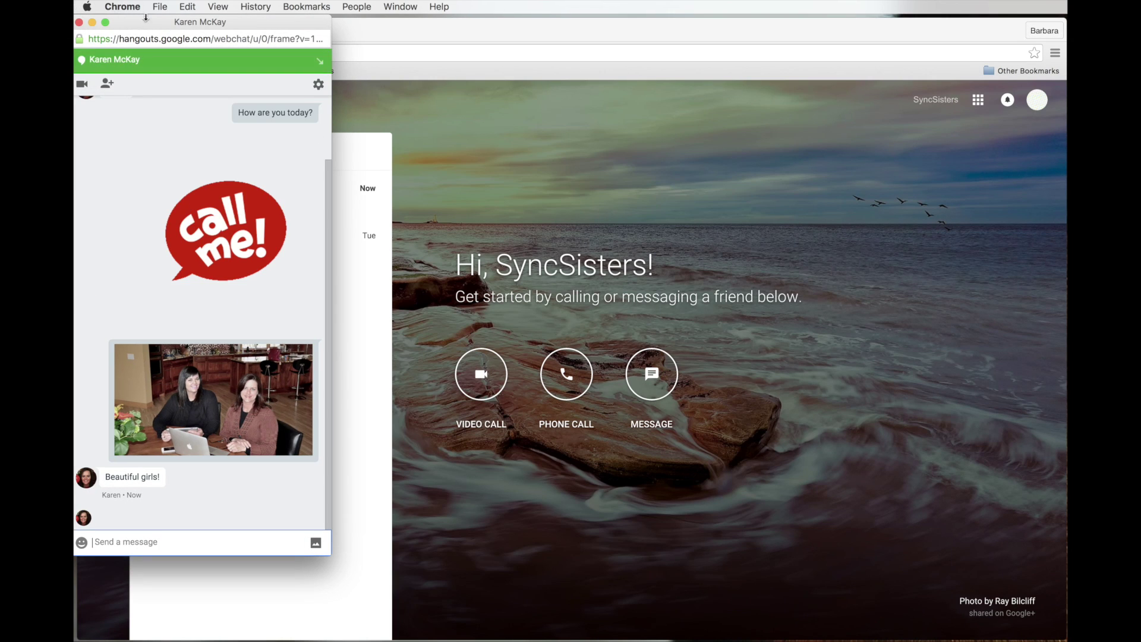
left_click_drag(141, 24, 807, 79)
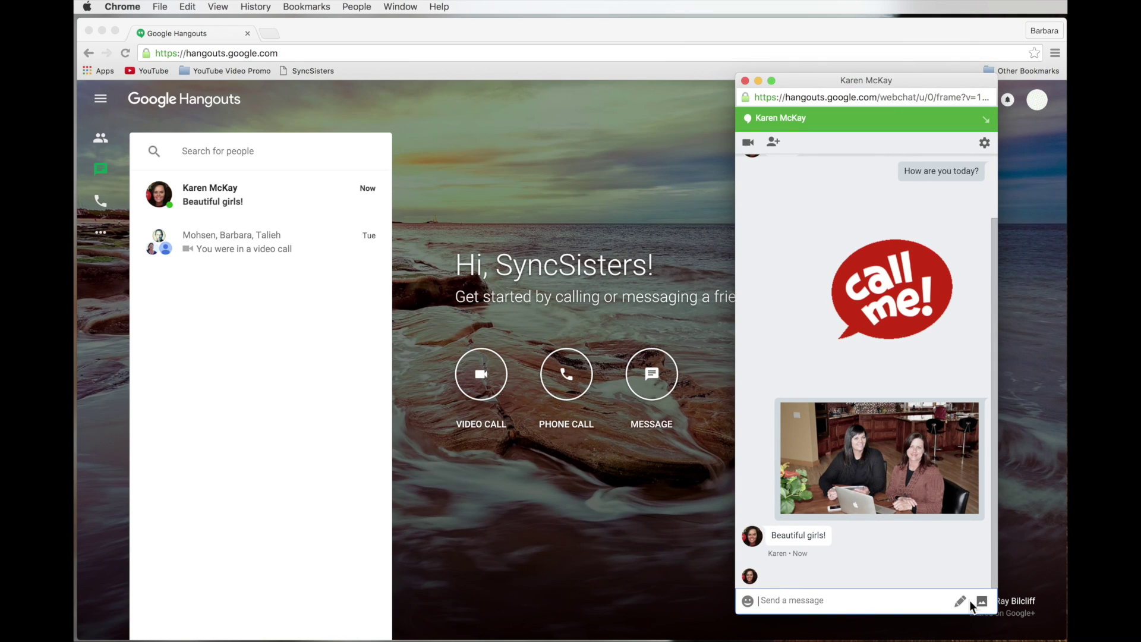
- Draw a heart with the largest solid black square brush and send it to the contact
left_click(960, 601)
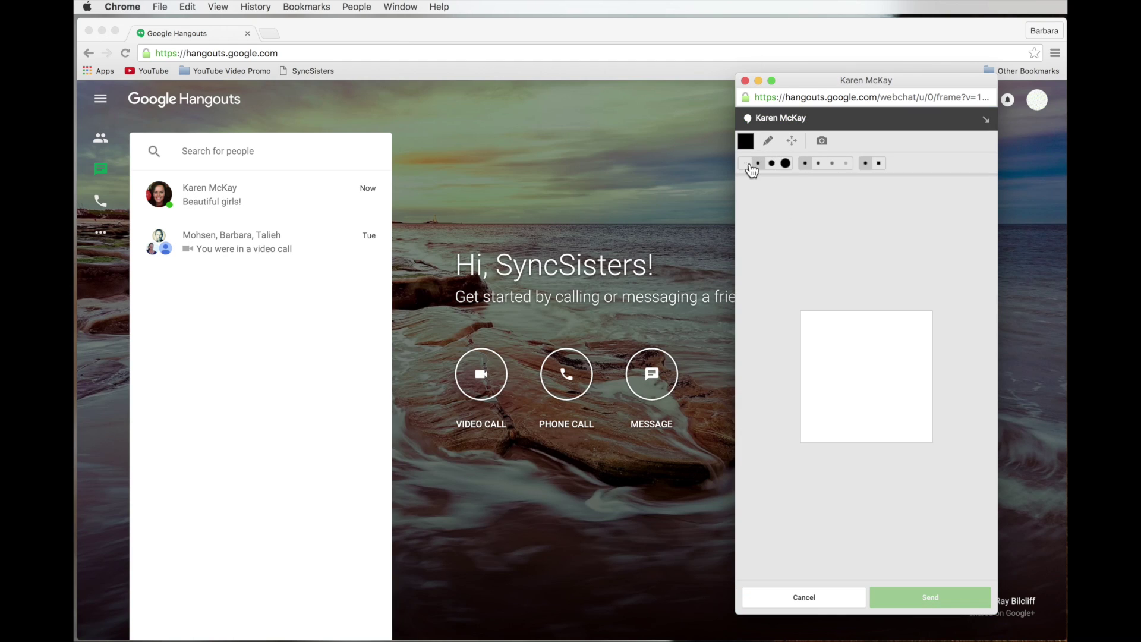
left_click(772, 164)
left_click(833, 164)
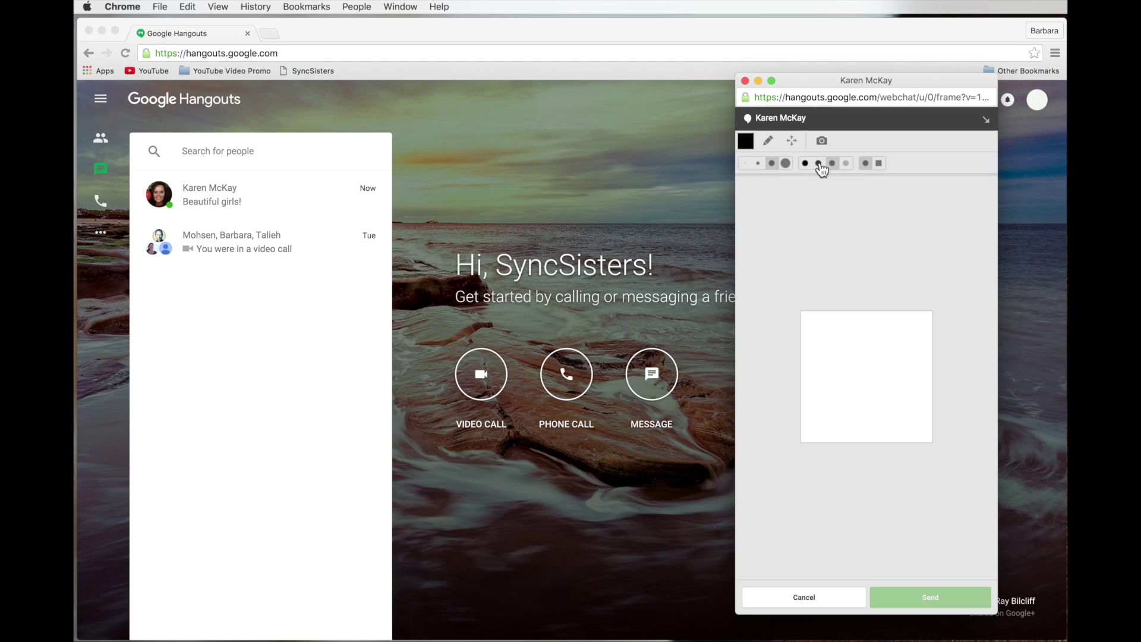
left_click(880, 164)
left_click(786, 164)
left_click(805, 164)
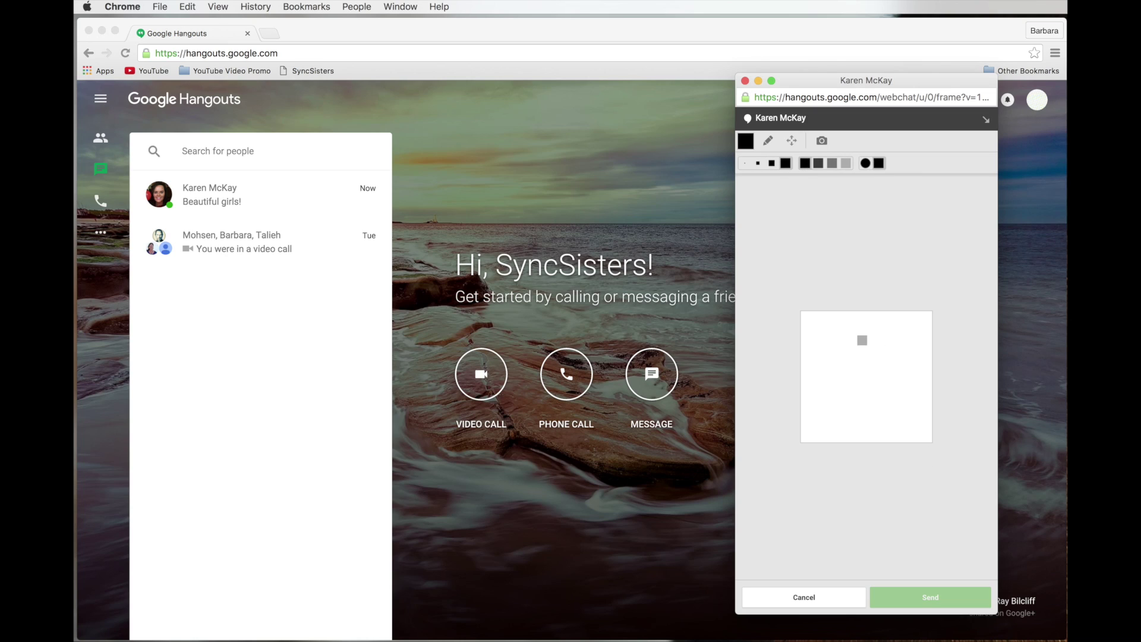
mouse_move(865, 343)
left_mouse_down()
mouse_move(830, 347)
mouse_move(874, 398)
left_mouse_up()
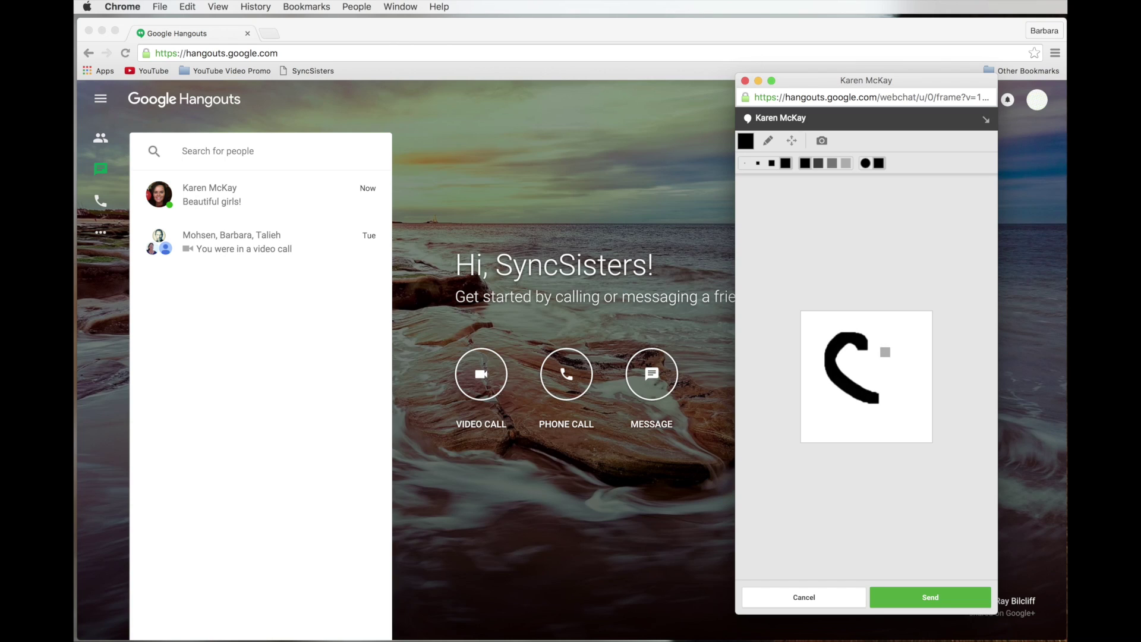
mouse_move(867, 345)
left_mouse_down()
mouse_move(897, 397)
mouse_move(887, 388)
left_mouse_up()
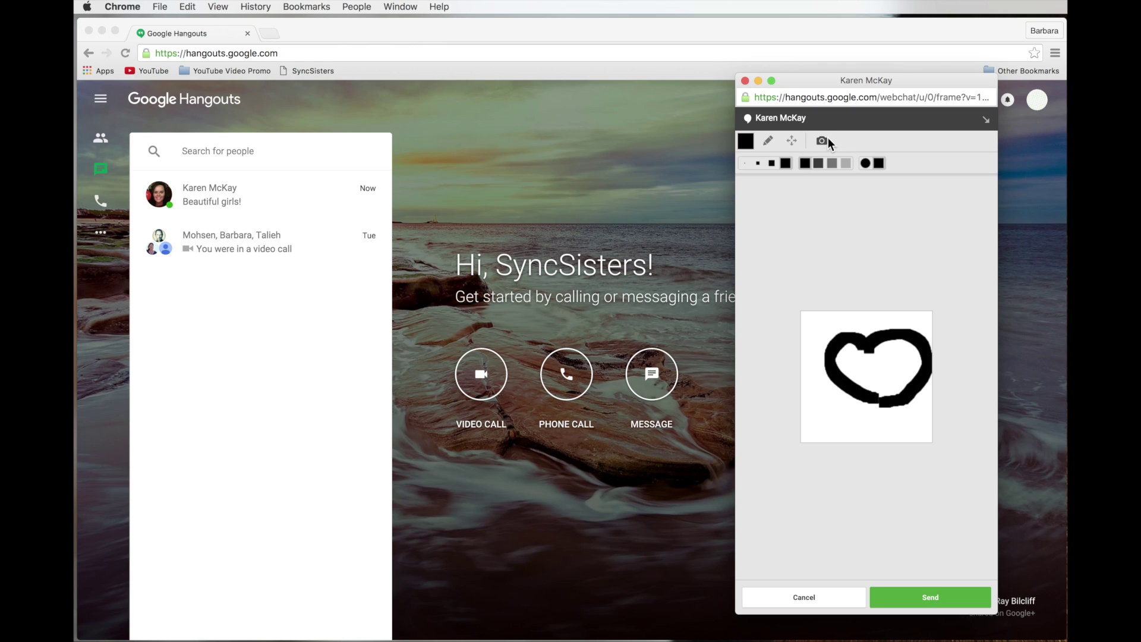
left_click(917, 595)
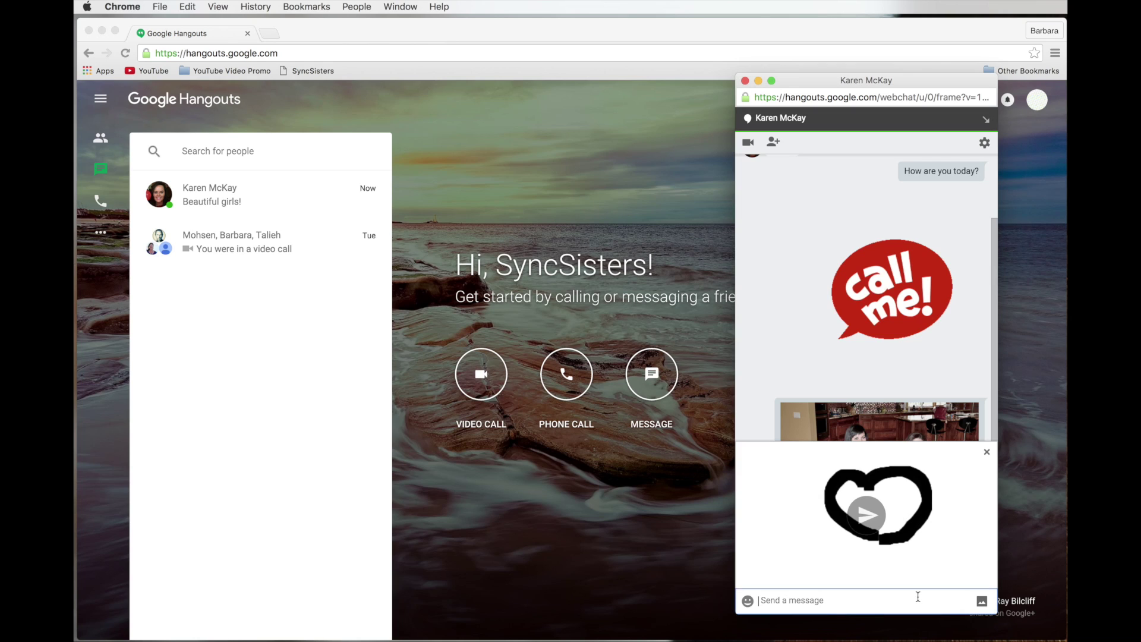
left_click(872, 521)
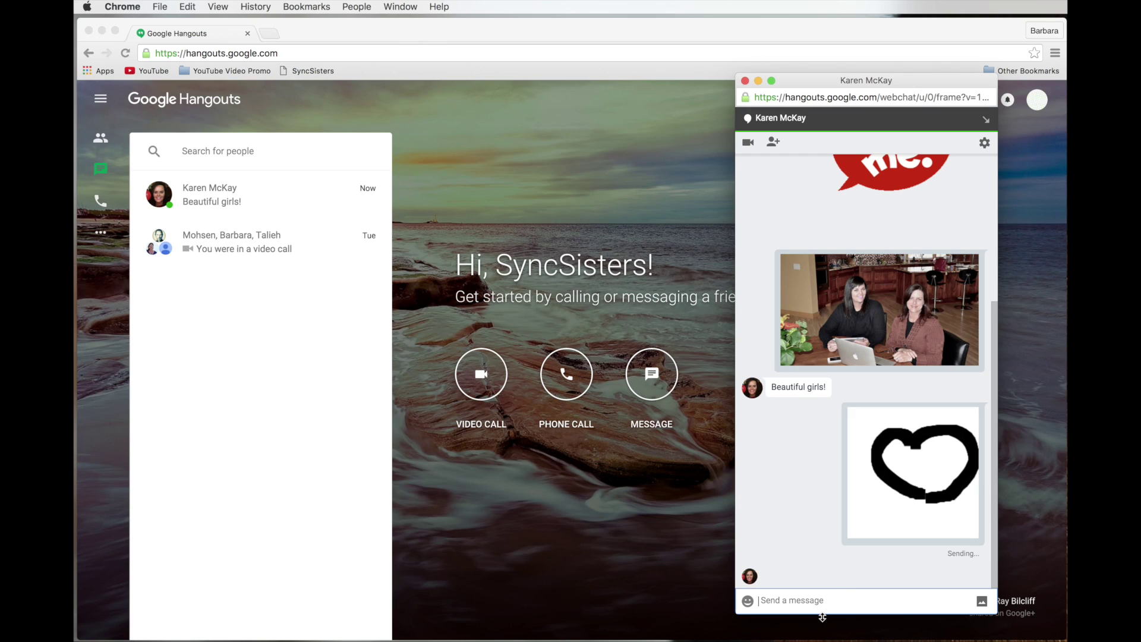
- Dismiss the chat options unchanged and switch the main Hangouts page to the phone dialer
left_click(823, 602)
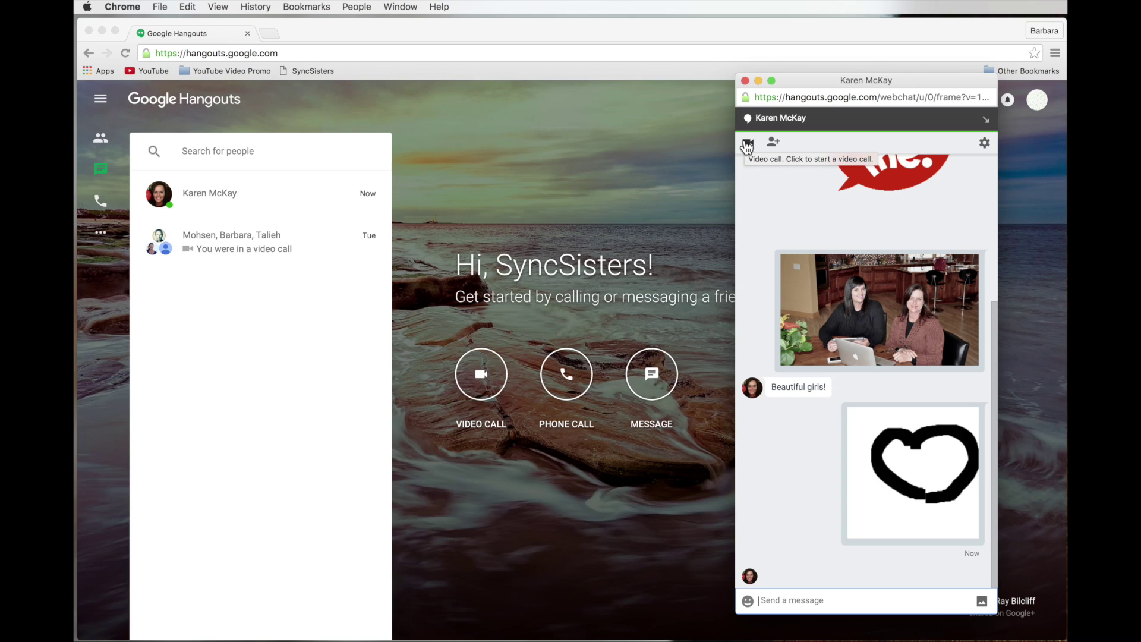
left_click(985, 143)
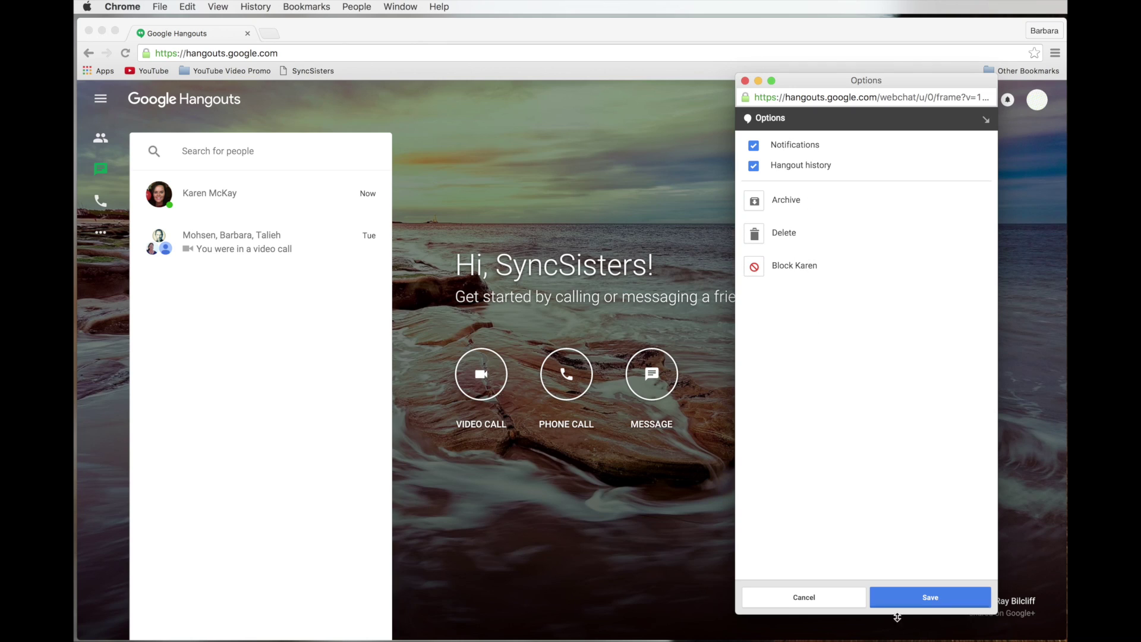
left_click(847, 601)
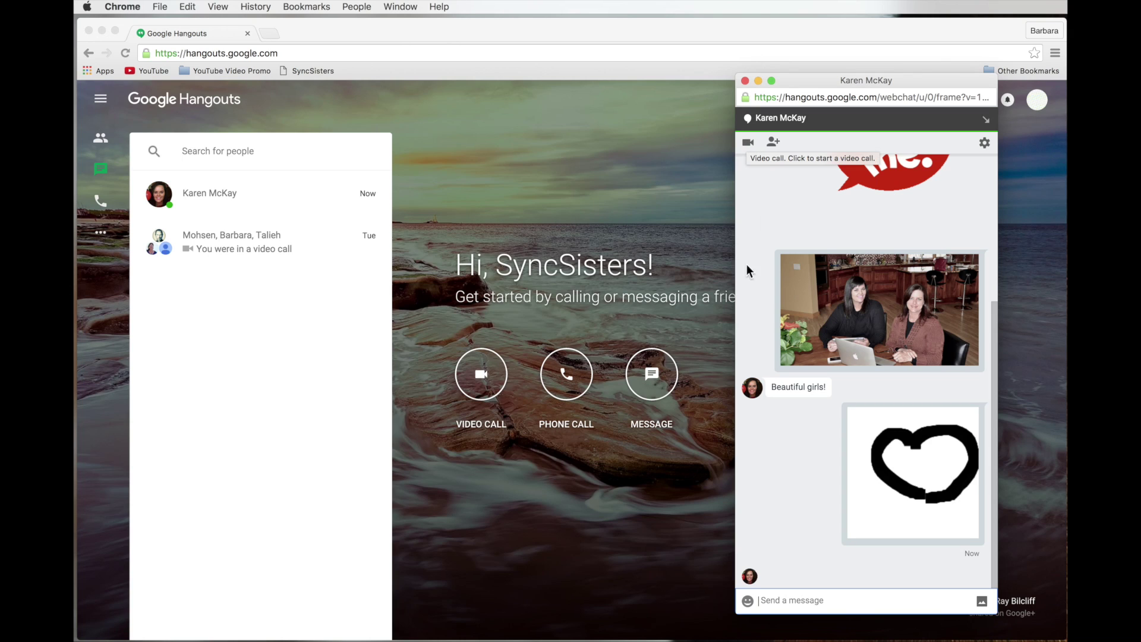
left_click(560, 375)
left_click(562, 374)
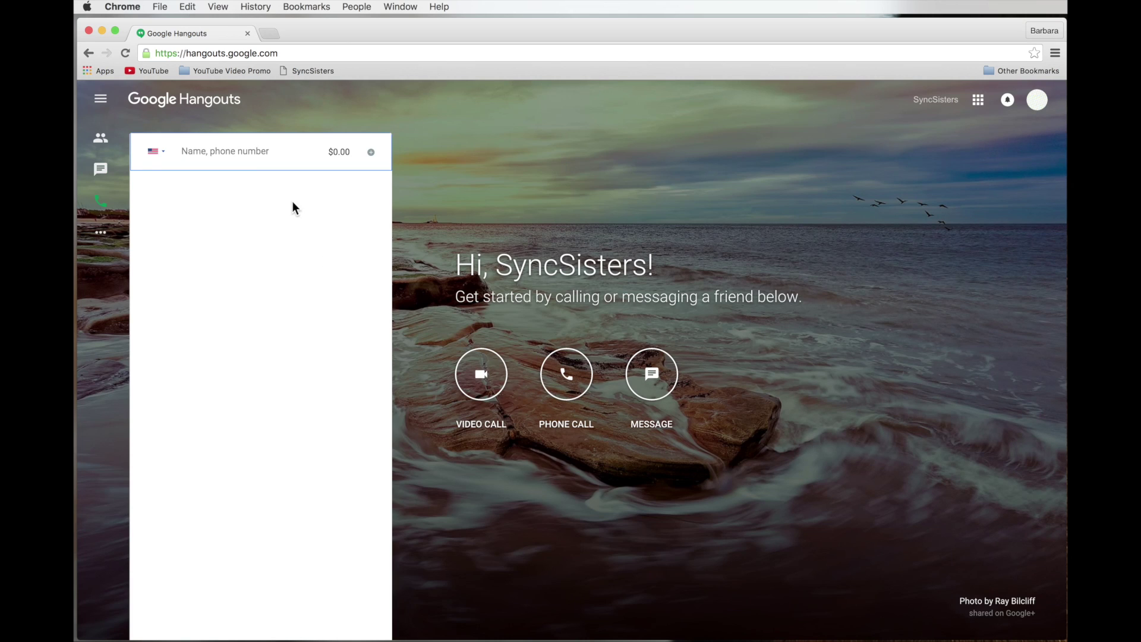
- Enter the contact's 10-digit phone number in the dialer, keeping the United States +1 country code
type("612")
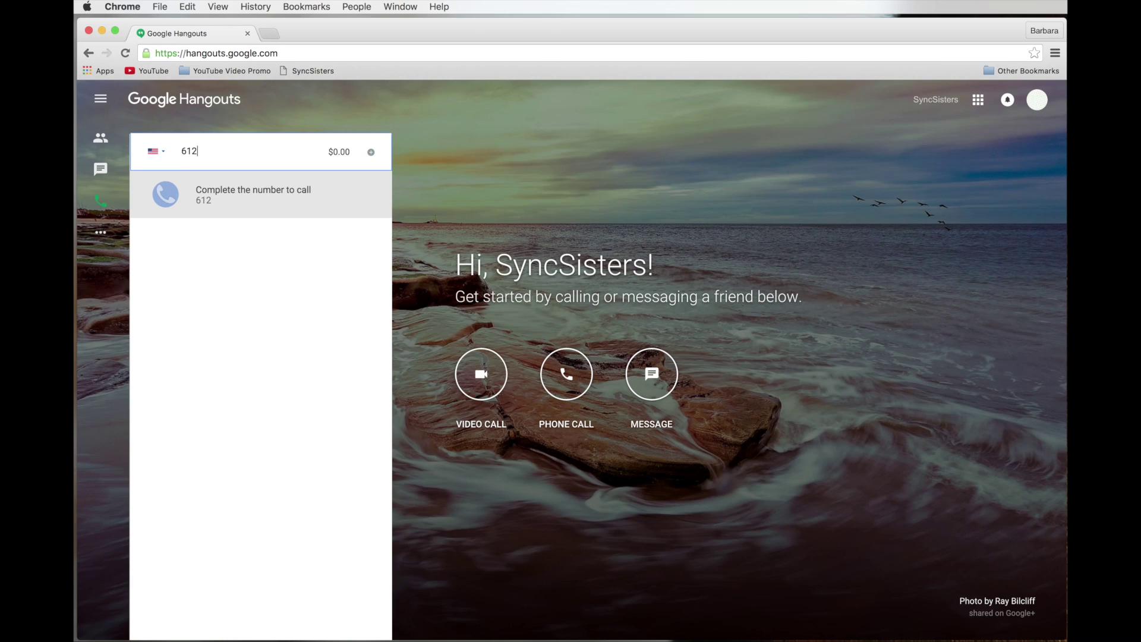
type("70")
key("BackSpace")
key("BackSpace")
key("BackSpace")
key("BackSpace")
key("BackSpace")
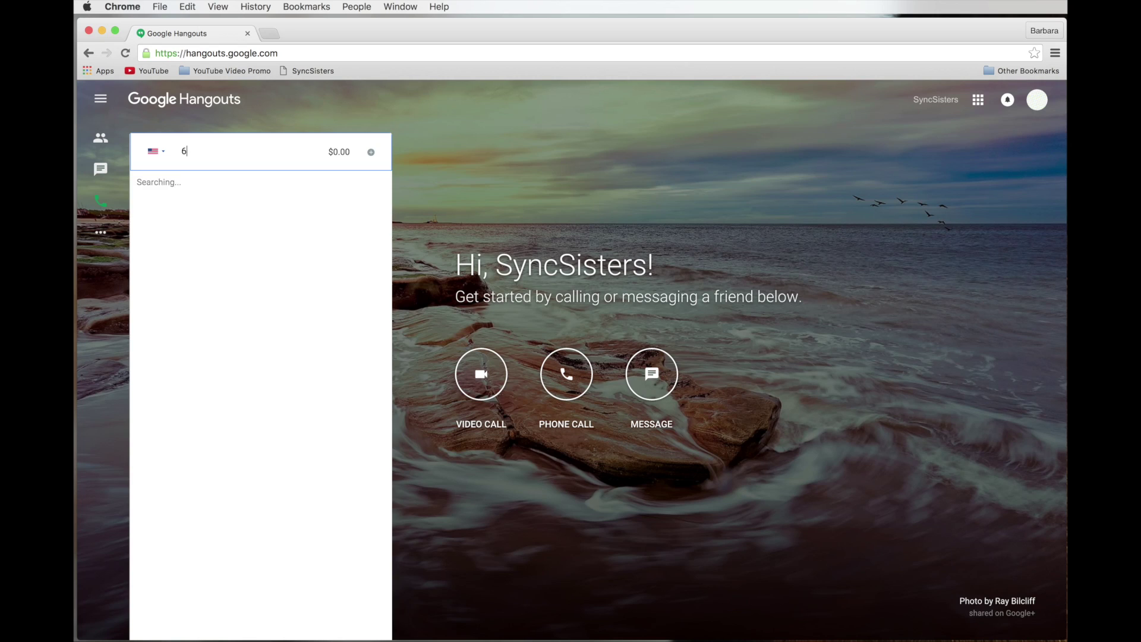
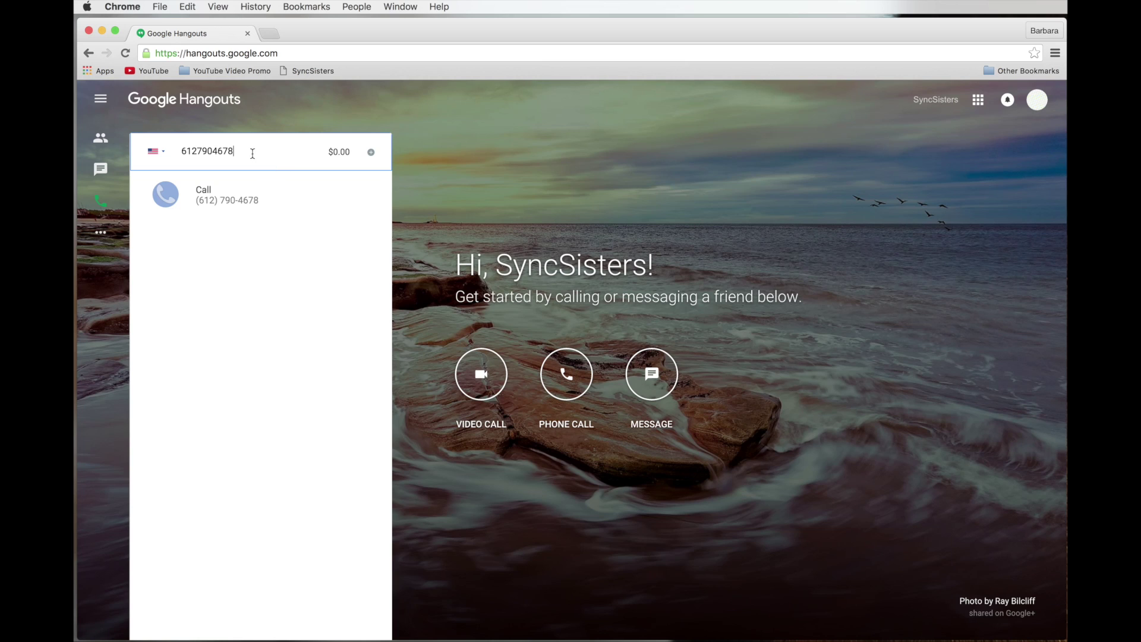
double_click(204, 150)
left_click(155, 152)
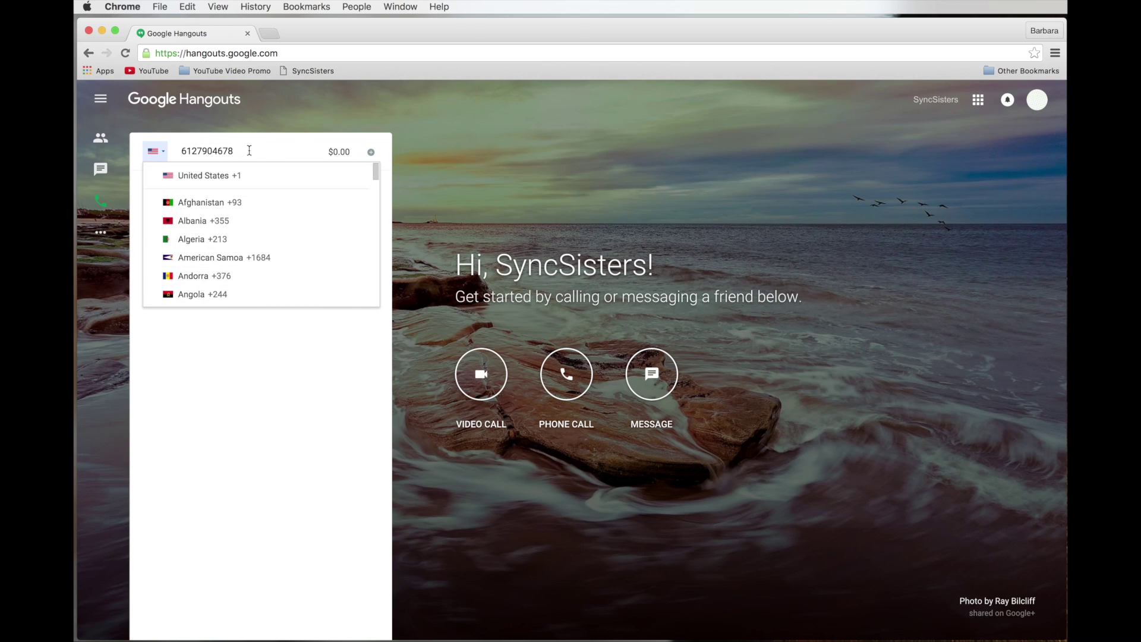
left_click(302, 119)
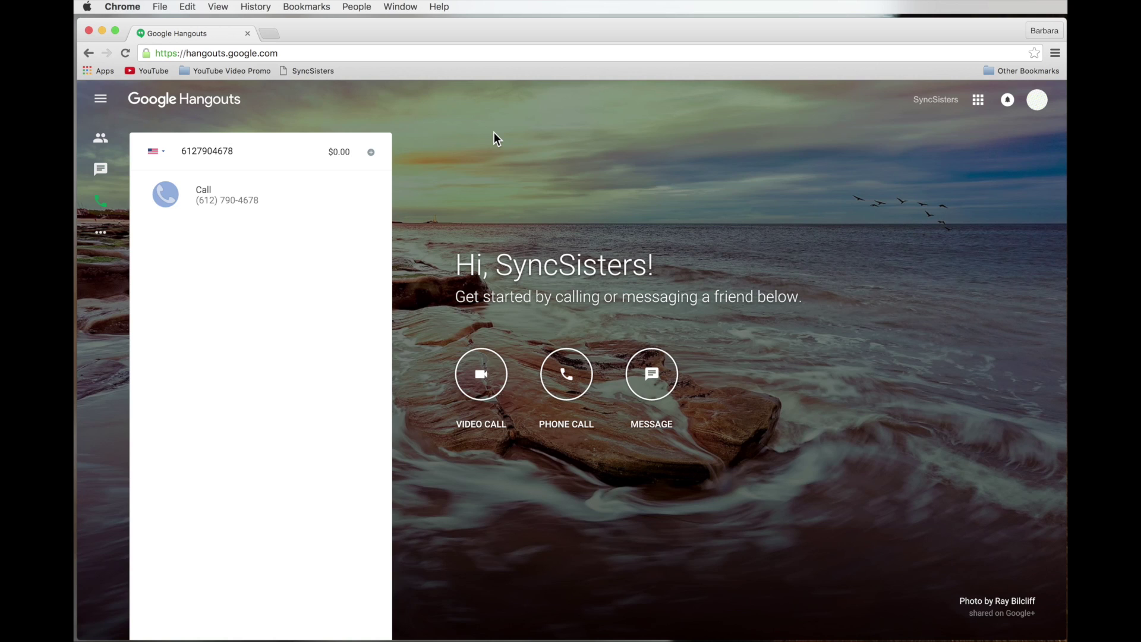
- Reopen the contact's chat and send the /ponies and /shydino animation commands
left_click(102, 173)
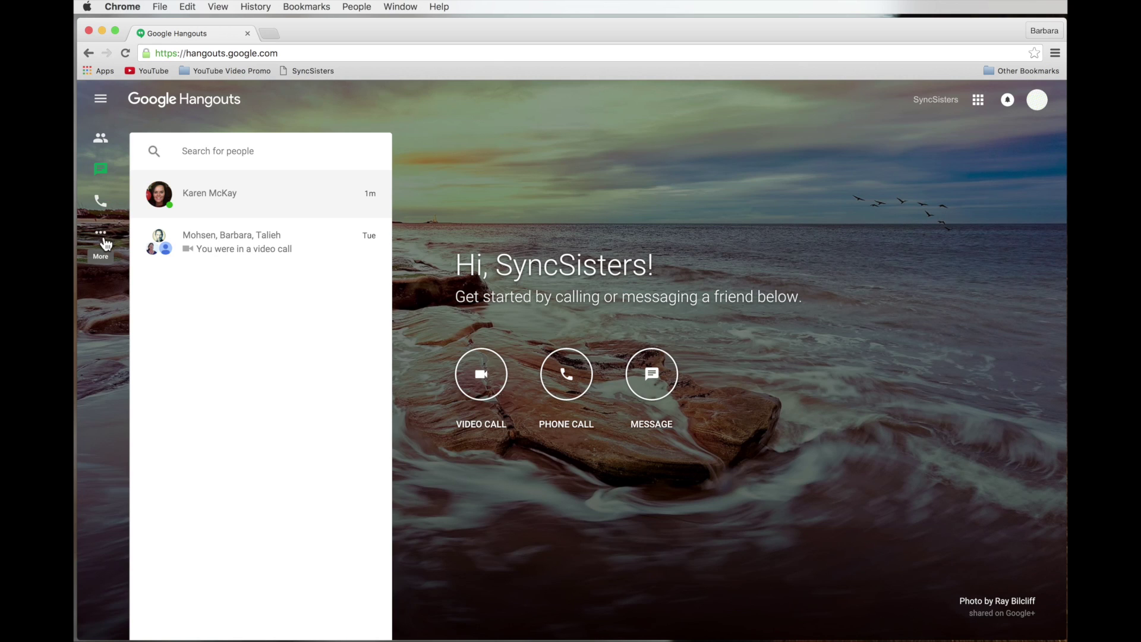
left_click(236, 198)
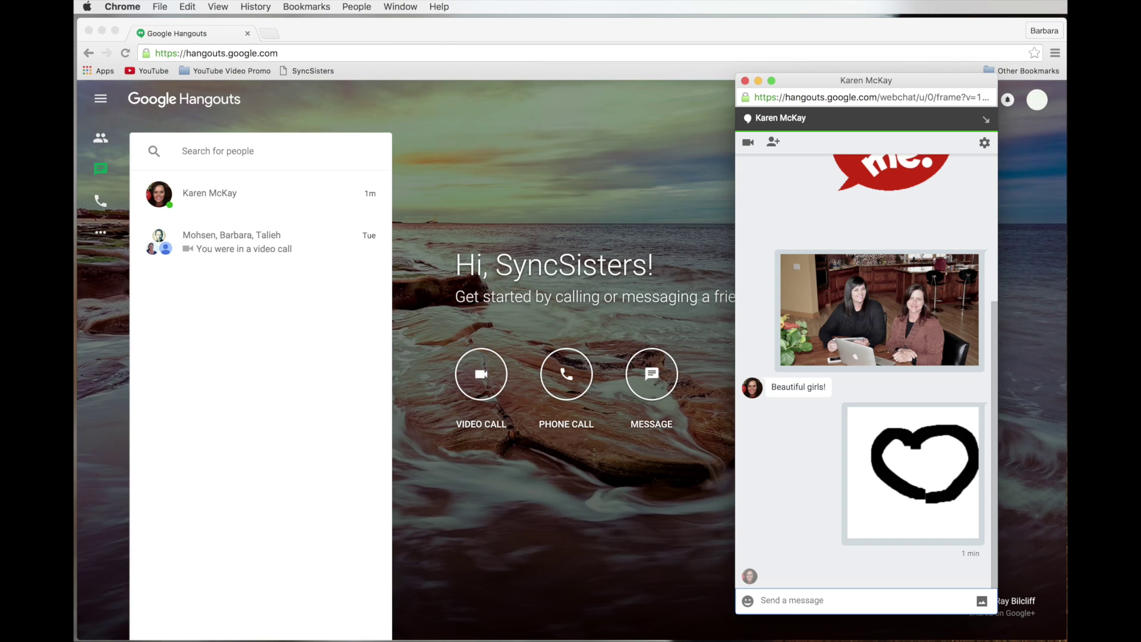
type("/ponies")
key("Return")
type("/shydino")
key("Return")
- Send 'Happy Birthday' and 'Happy New Year', then type /ponies again
type("Happy Boirt")
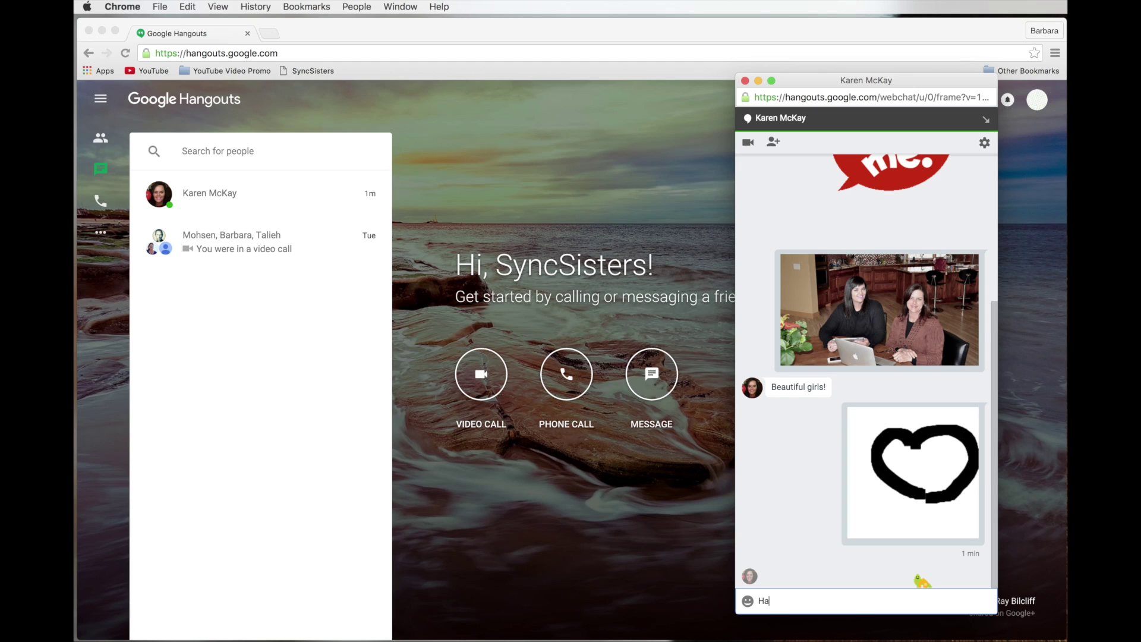
key("BackSpace")
key("BackSpace")
key("BackSpace")
key("BackSpace")
type("irthday")
key("Return")
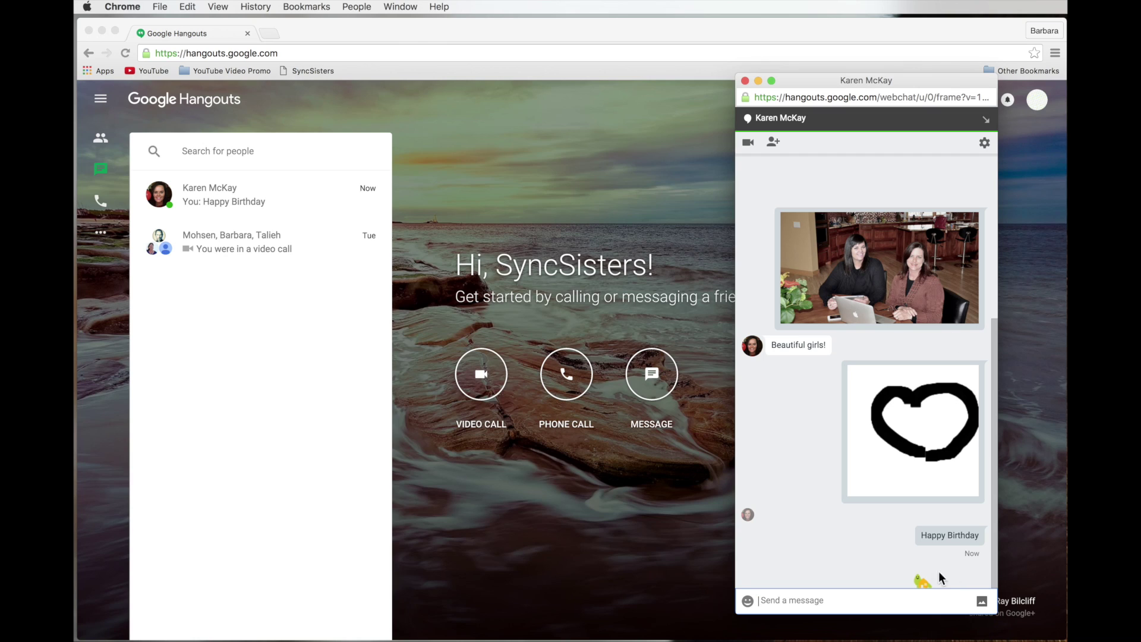
type("Happy New Year")
key("Return")
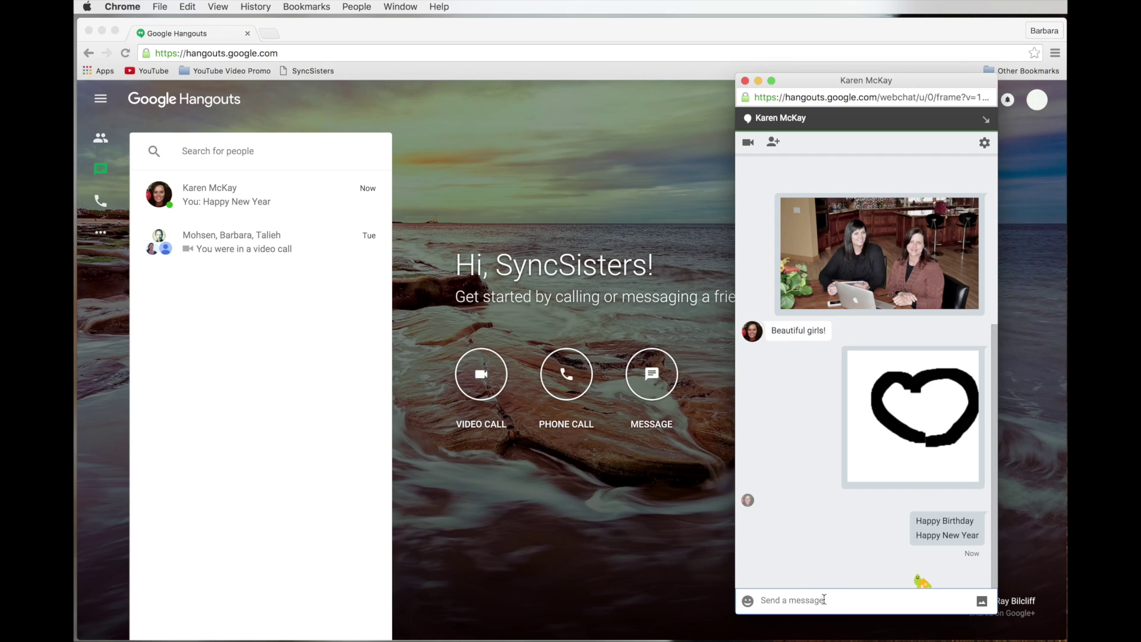
type("/poniestrea")
- Send the /ponies command in the chat again to trigger another pony animation
key("Return")
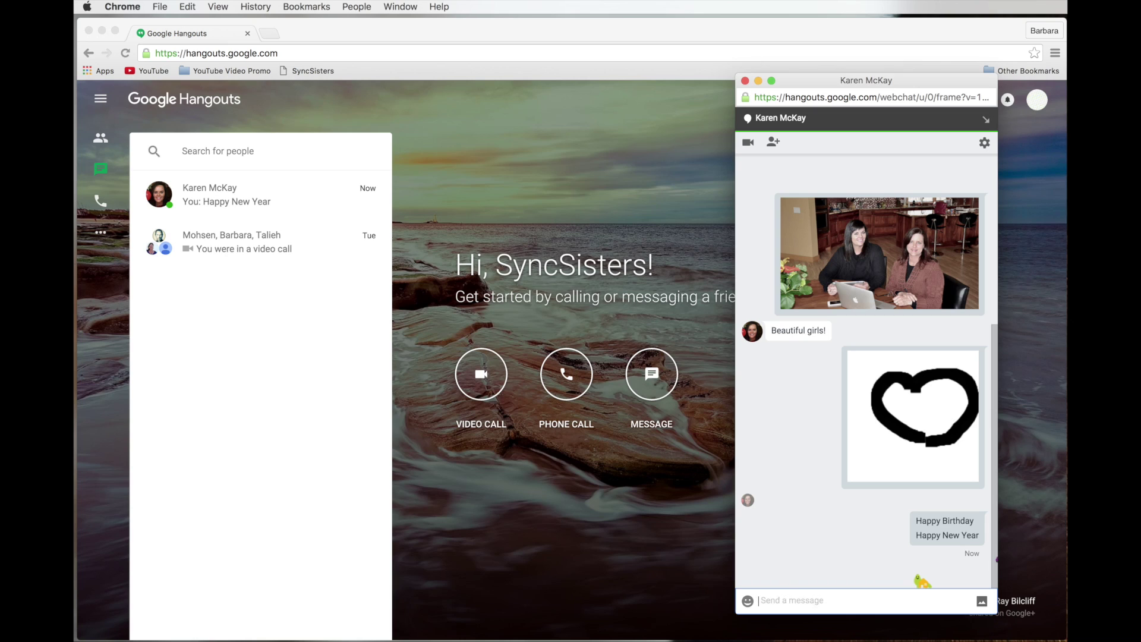